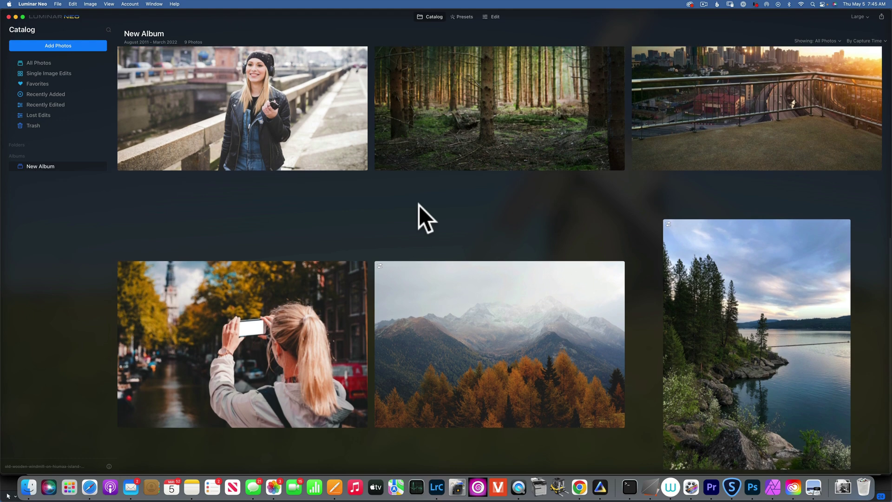
Open the windmill photo in the editor.
{"action": "scroll", "coordinate": [419, 205], "scroll_direction": "up", "scroll_amount": 3}
{"action": "scroll", "coordinate": [419, 205], "scroll_direction": "up", "scroll_amount": 3}
{"action": "scroll", "coordinate": [419, 205], "scroll_direction": "down", "scroll_amount": 4}
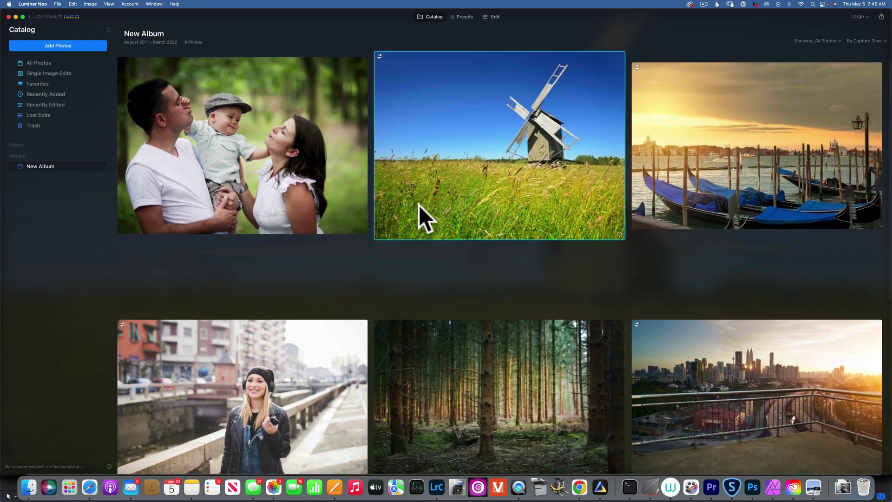
{"action": "scroll", "coordinate": [419, 205], "scroll_direction": "down", "scroll_amount": 3}
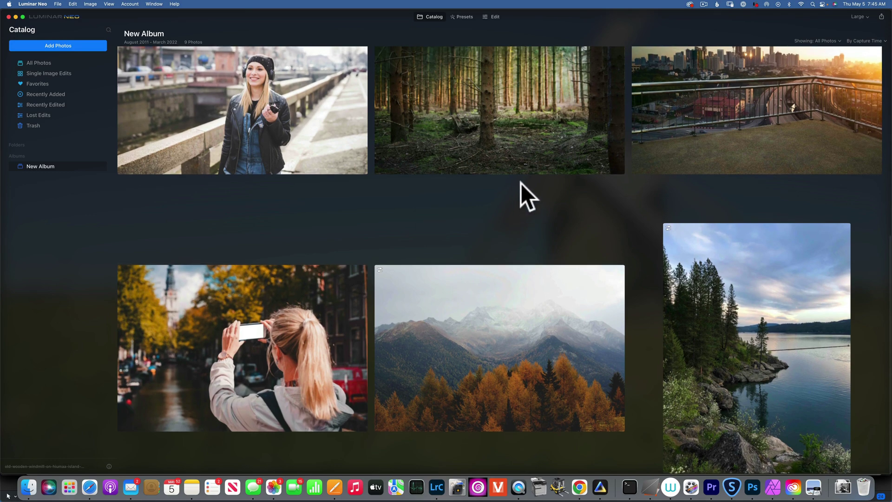
{"action": "scroll", "coordinate": [501, 165], "scroll_direction": "up", "scroll_amount": 3}
{"action": "scroll", "coordinate": [500, 166], "scroll_direction": "up", "scroll_amount": 3}
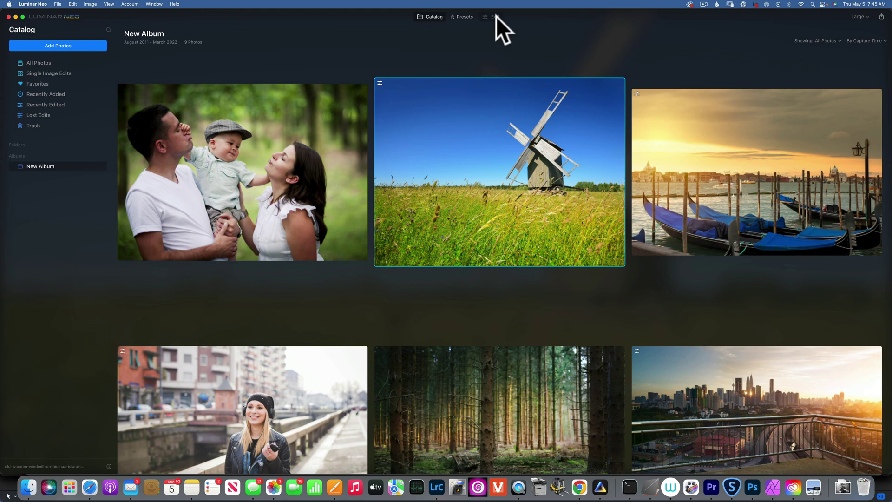
{"action": "left_click", "coordinate": [495, 17]}
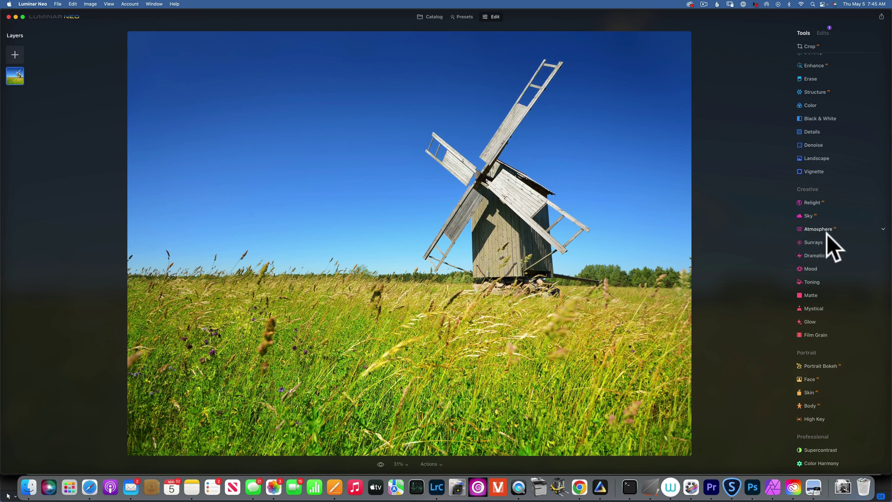
Expand the Atmosphere tool and show its list of modes.
{"action": "scroll", "coordinate": [837, 231], "scroll_direction": "down", "scroll_amount": 1}
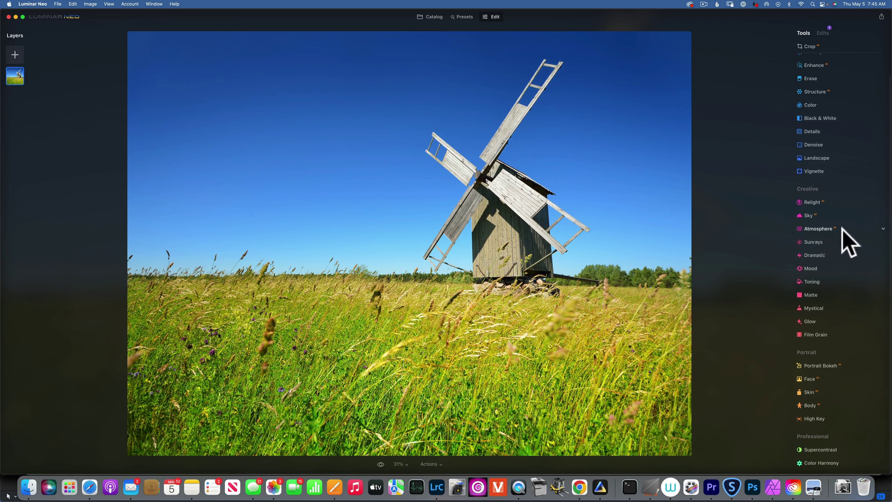
{"action": "left_click", "coordinate": [884, 229]}
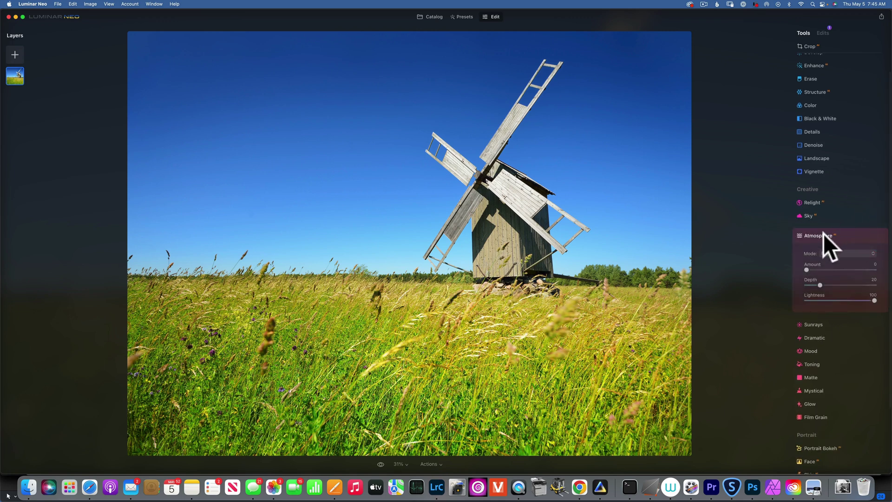
{"action": "left_click", "coordinate": [856, 253]}
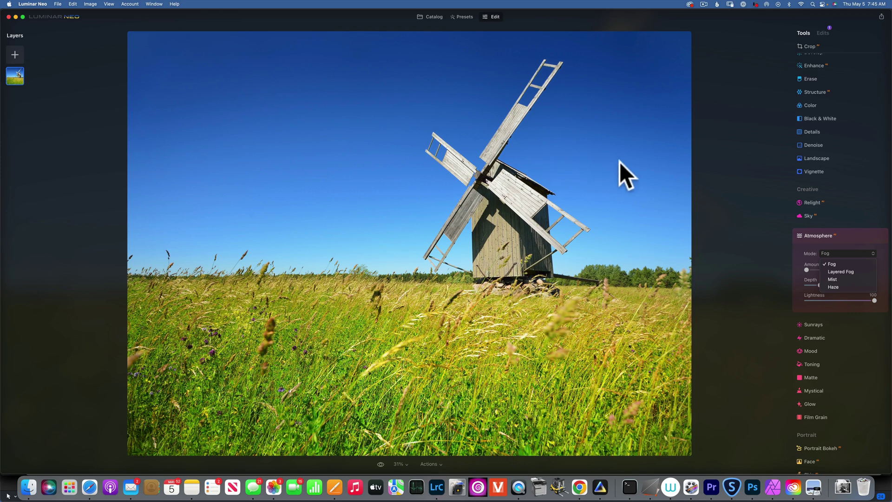
Keep Fog mode and raise both the fog Amount and Depth to 100.
{"action": "left_click", "coordinate": [838, 263]}
{"action": "left_click", "coordinate": [751, 252]}
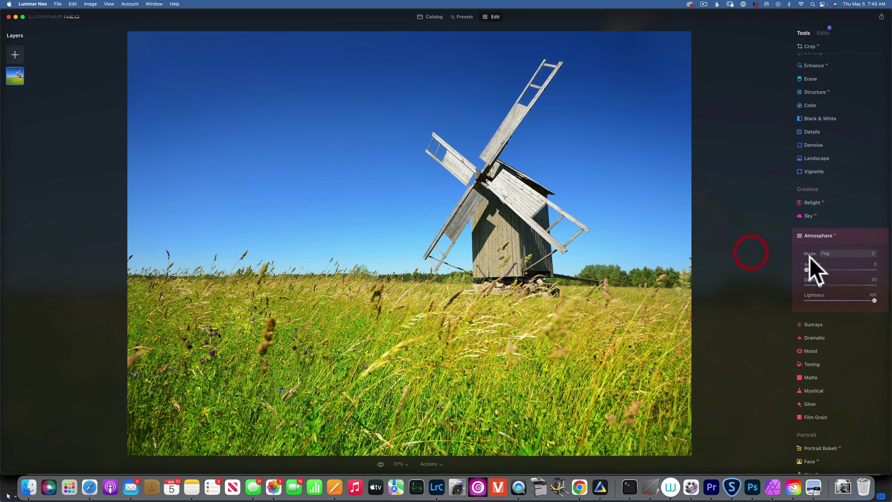
{"action": "left_click", "coordinate": [835, 253]}
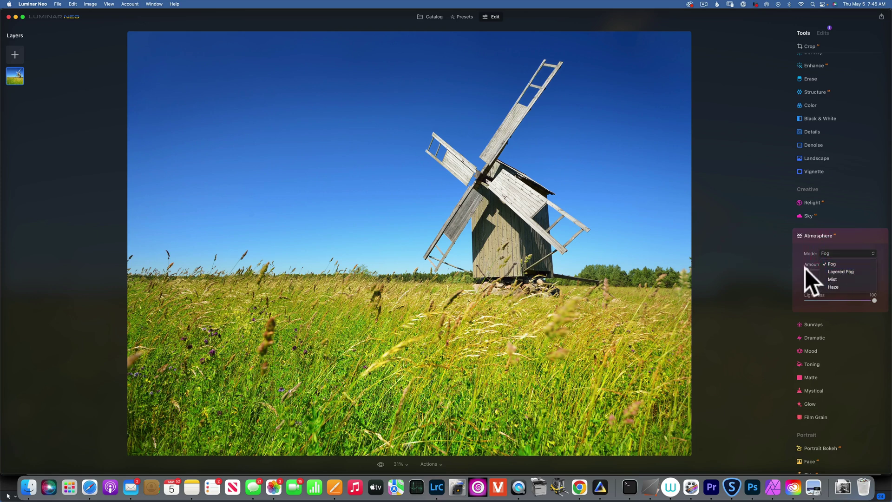
{"action": "left_click", "coordinate": [805, 269]}
{"action": "left_click", "coordinate": [844, 269]}
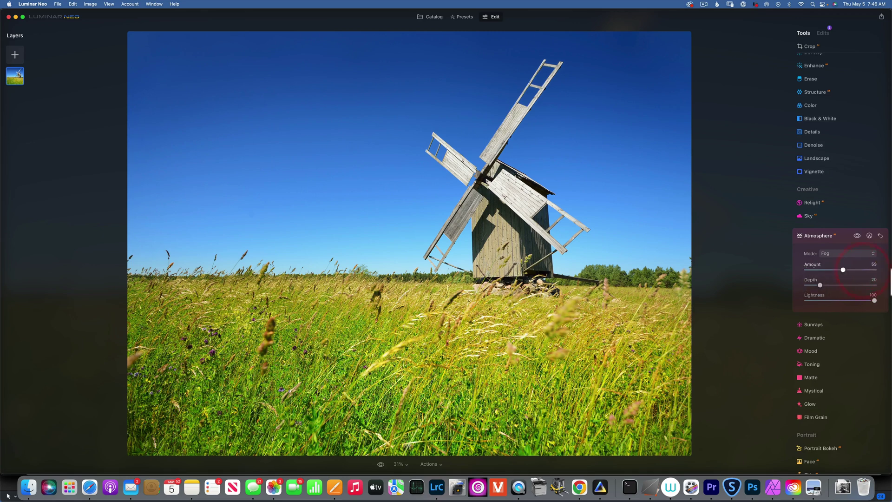
{"action": "left_click_drag", "start_coordinate": [843, 269], "coordinate": [882, 270]}
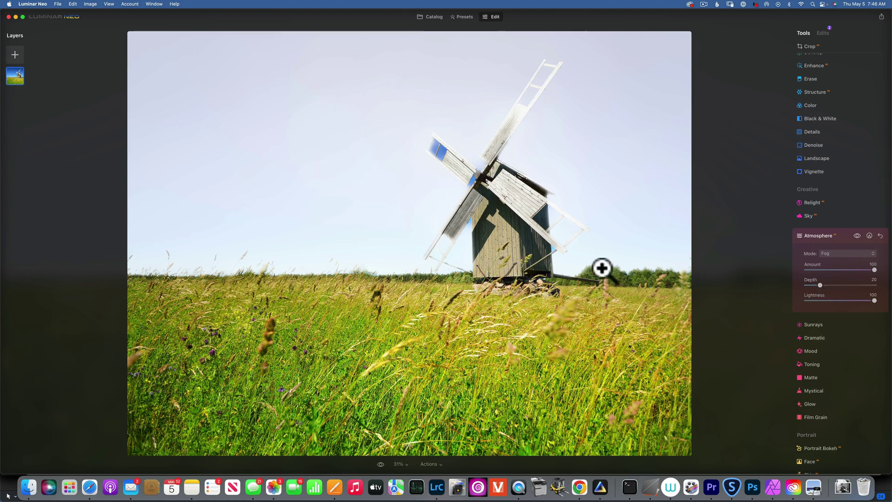
{"action": "left_click_drag", "start_coordinate": [826, 285], "coordinate": [891, 286]}
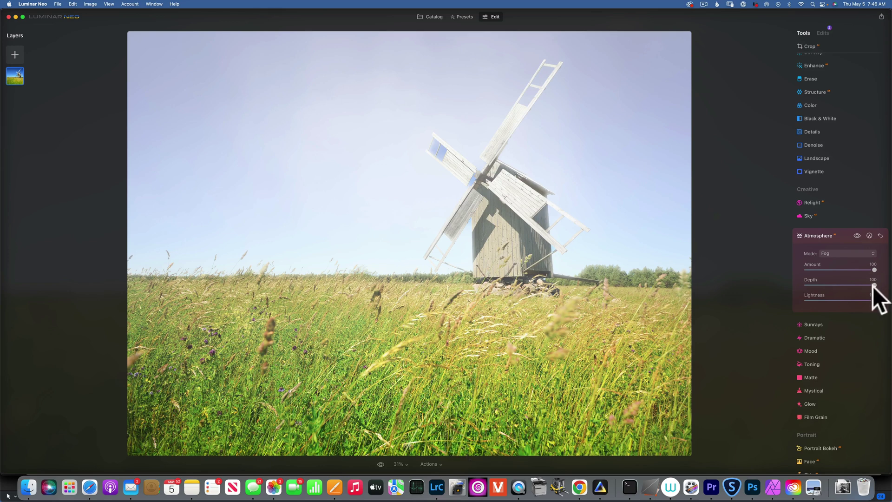
Change the windmill's atmosphere from Fog to Layered Fog, with Amount, Depth and Lightness at 100.
{"action": "left_click", "coordinate": [839, 254]}
{"action": "left_click", "coordinate": [842, 271]}
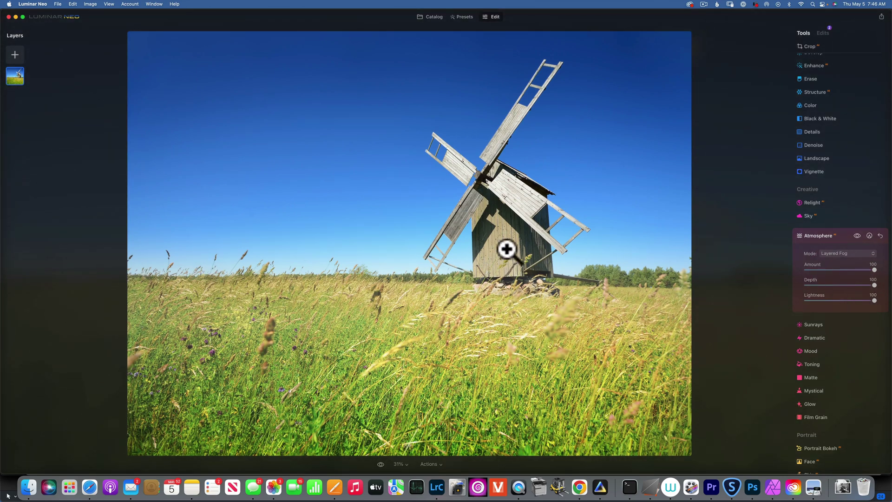
{"action": "left_click", "coordinate": [875, 270]}
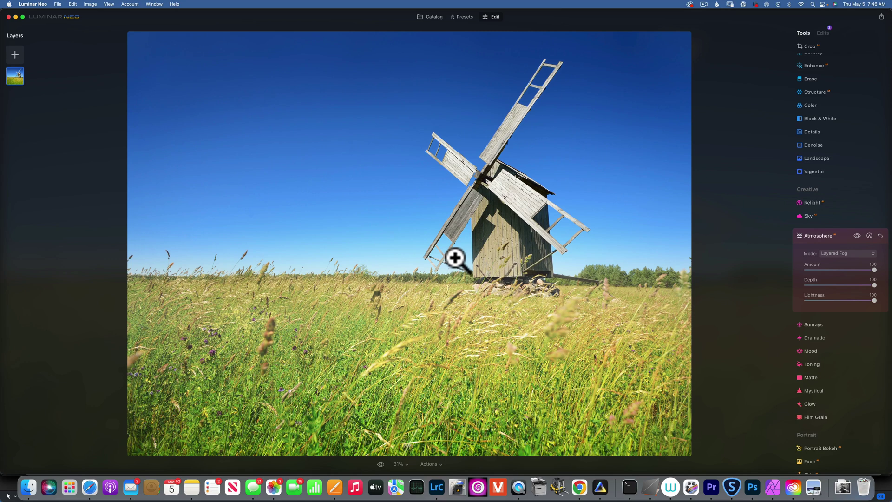
Try the Mist atmosphere, then settle on Haze with Amount, Depth and Lightness at 100.
{"action": "left_click", "coordinate": [848, 253]}
{"action": "left_click", "coordinate": [836, 279]}
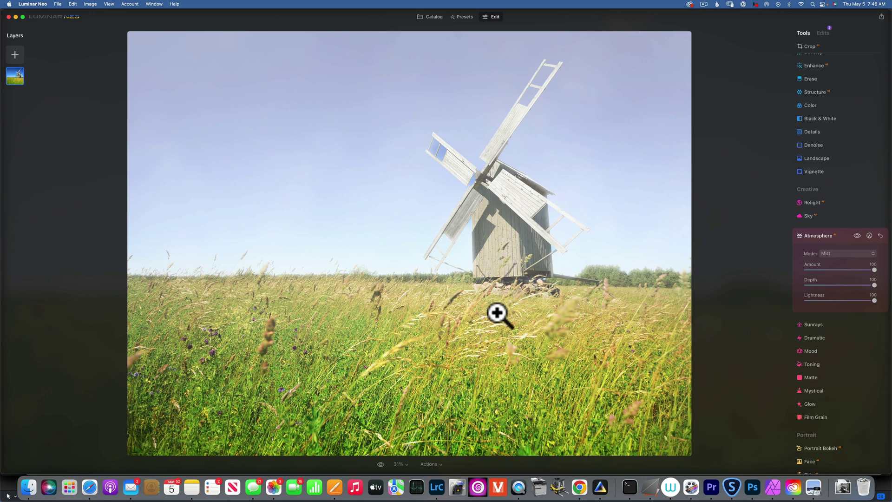
{"action": "left_click", "coordinate": [861, 251]}
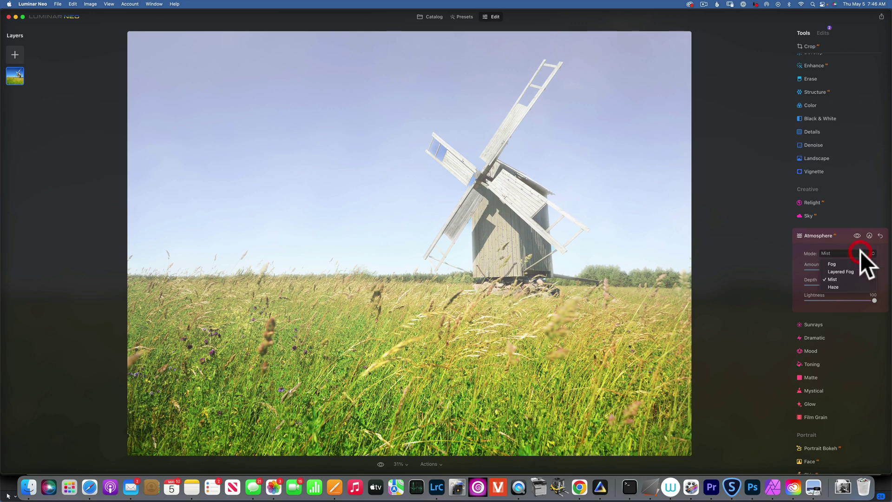
{"action": "left_click", "coordinate": [835, 286]}
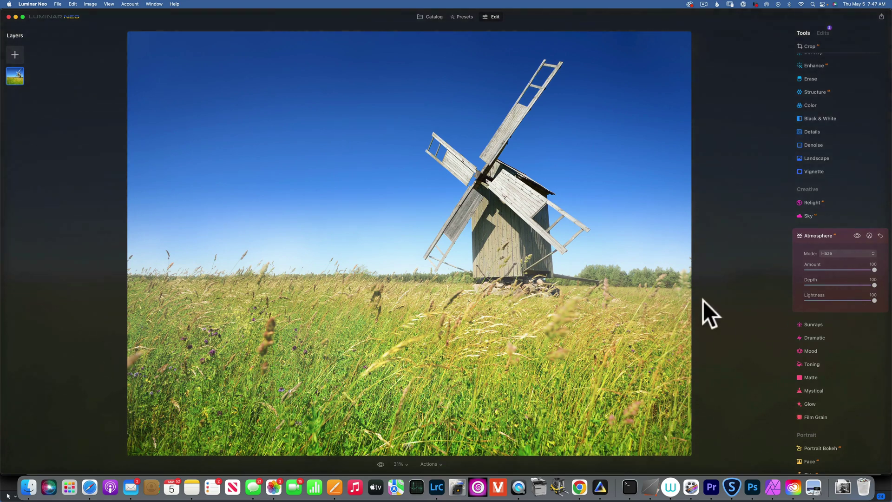
{"action": "left_click", "coordinate": [841, 255]}
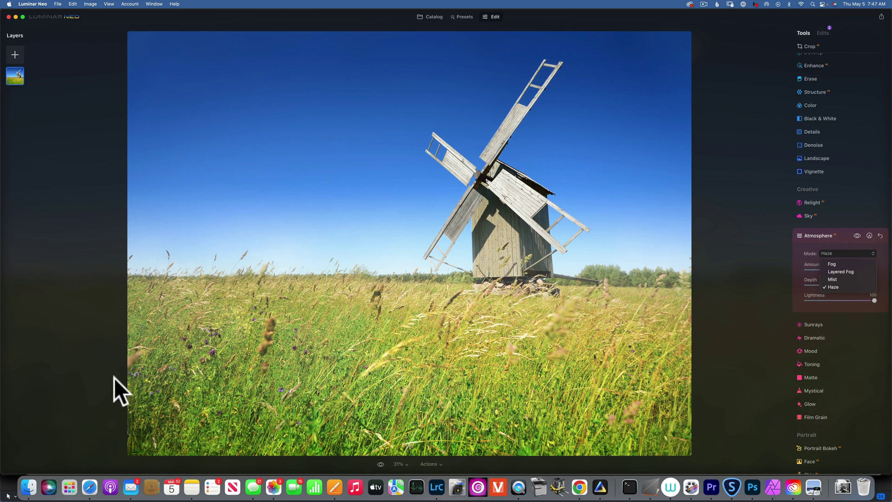
{"action": "left_click", "coordinate": [881, 236]}
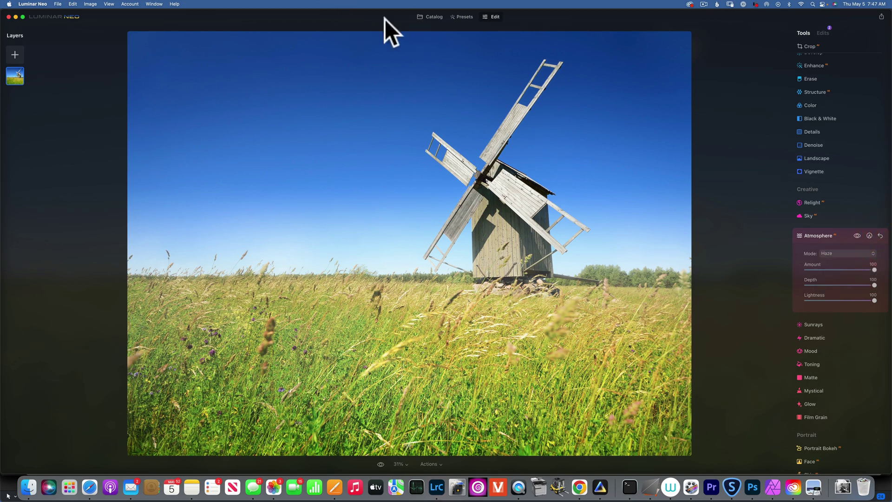
From the album grid, open the snowy mountain photo with autumn larches in the editor.
{"action": "left_click", "coordinate": [431, 17]}
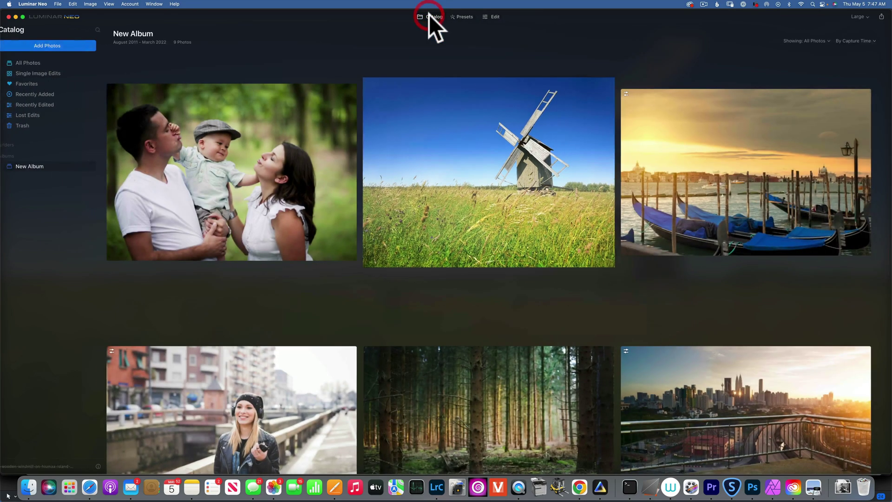
{"action": "scroll", "coordinate": [257, 253], "scroll_direction": "down", "scroll_amount": 5}
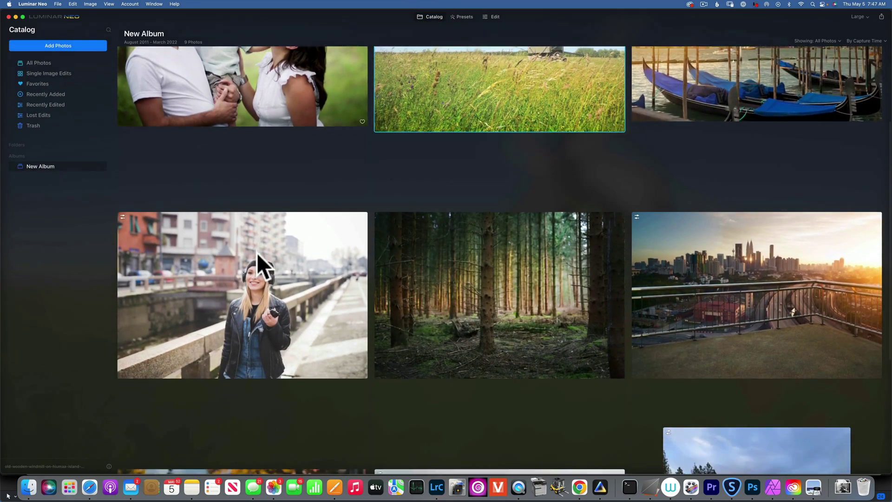
{"action": "scroll", "coordinate": [258, 253], "scroll_direction": "down", "scroll_amount": 3}
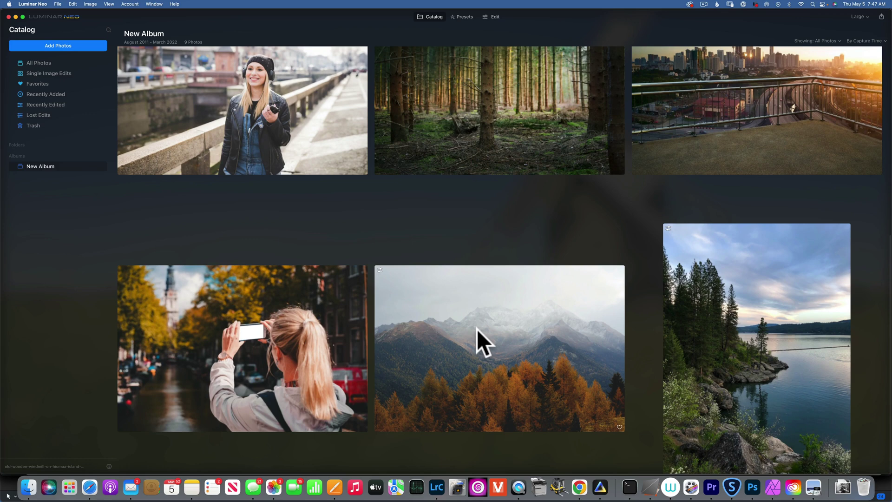
{"action": "double_click", "coordinate": [489, 329]}
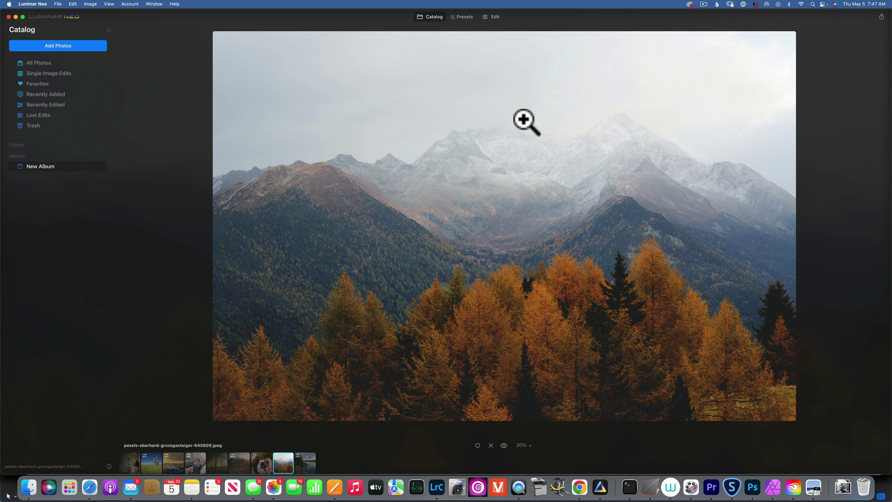
{"action": "key", "text": "e"}
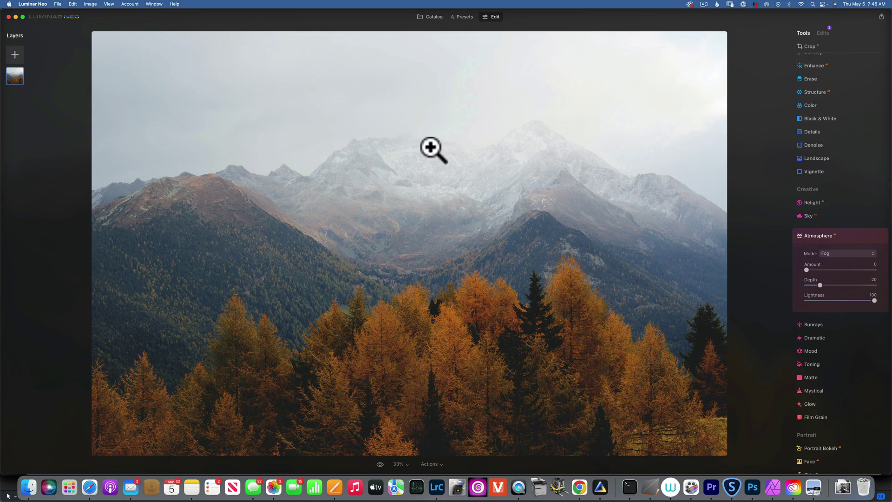
Switch the mountain's atmosphere to Mist, with Amount about 91 and Depth 0.
{"action": "left_click", "coordinate": [847, 255]}
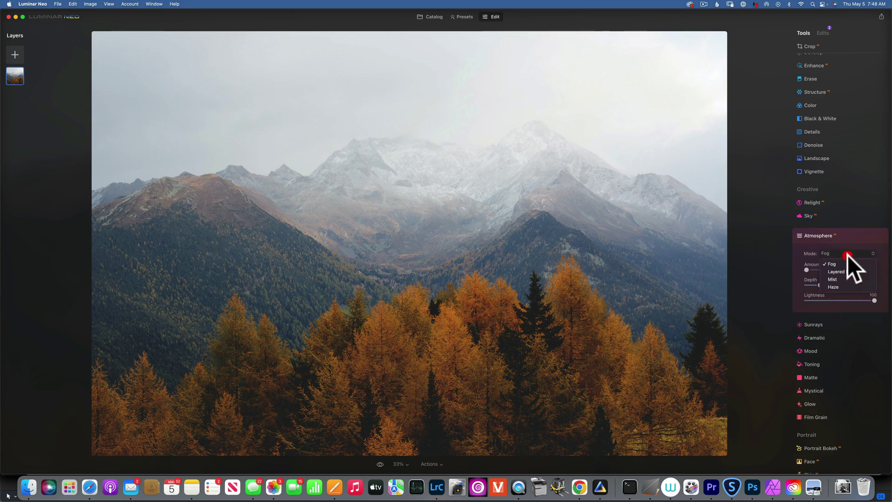
{"action": "left_click", "coordinate": [841, 278]}
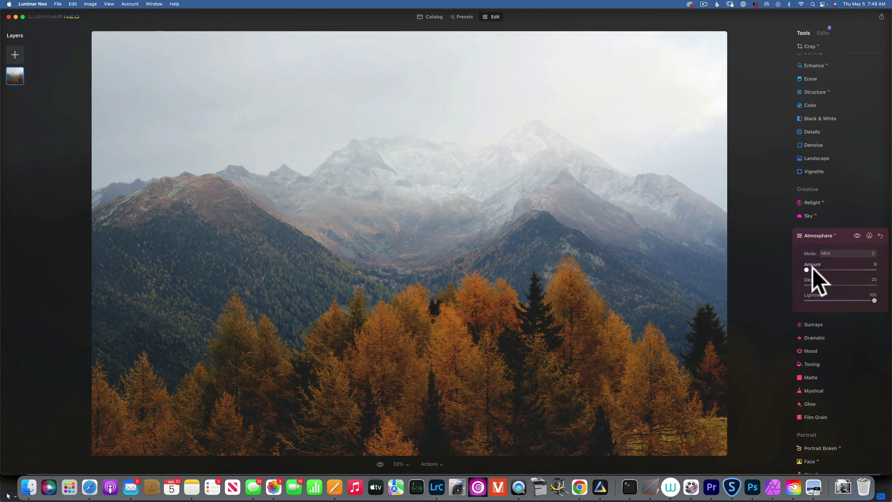
{"action": "left_click_drag", "start_coordinate": [805, 268], "coordinate": [841, 269]}
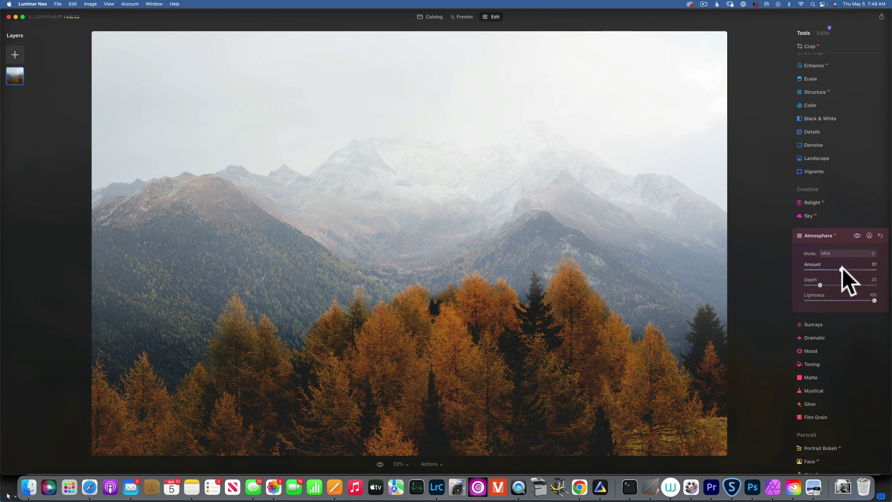
{"action": "left_click_drag", "start_coordinate": [842, 267], "coordinate": [792, 281]}
{"action": "left_click", "coordinate": [849, 267]}
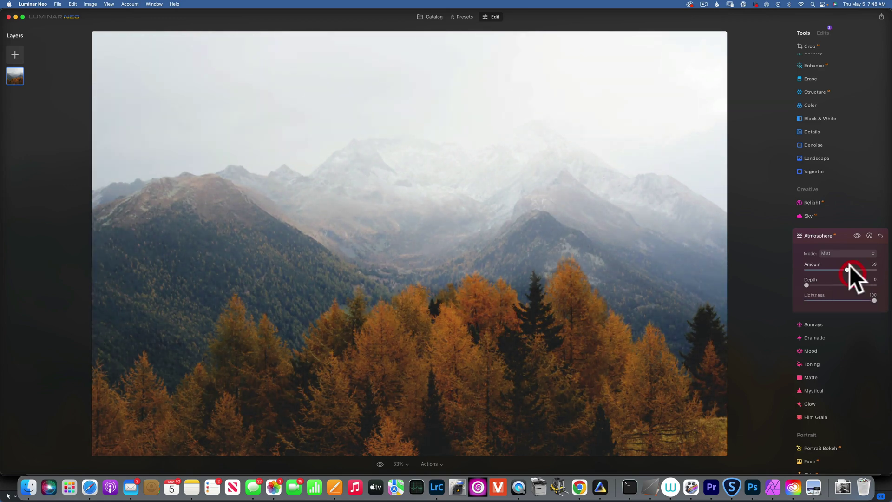
{"action": "mouse_move", "coordinate": [848, 268]}
{"action": "left_mouse_down"}
{"action": "mouse_move", "coordinate": [869, 268]}
{"action": "mouse_move", "coordinate": [827, 270]}
{"action": "mouse_move", "coordinate": [838, 269]}
{"action": "left_mouse_up"}
Try Fog mode at Amount 100 and Depth 54.
{"action": "left_click", "coordinate": [836, 252]}
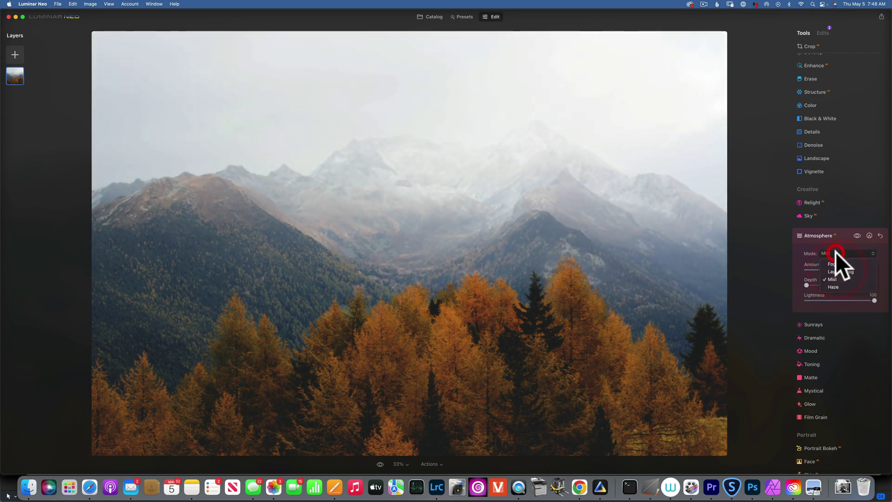
{"action": "left_click", "coordinate": [835, 264]}
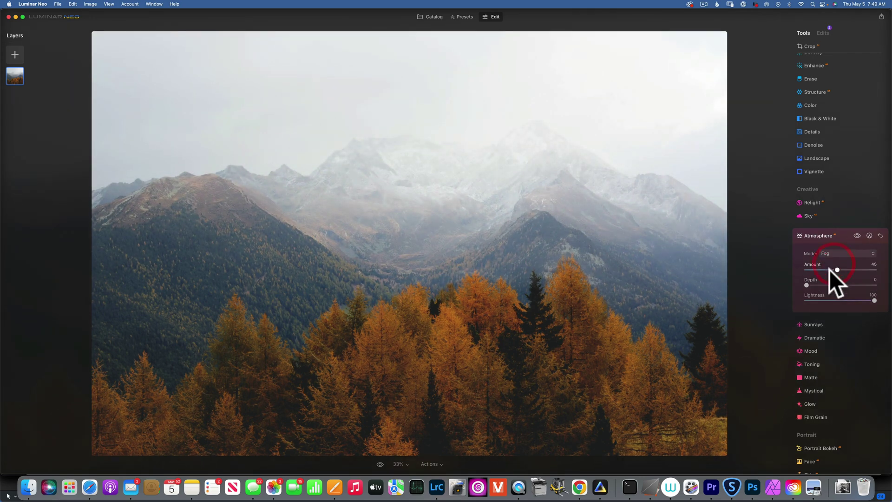
{"action": "left_click_drag", "start_coordinate": [830, 270], "coordinate": [868, 268]}
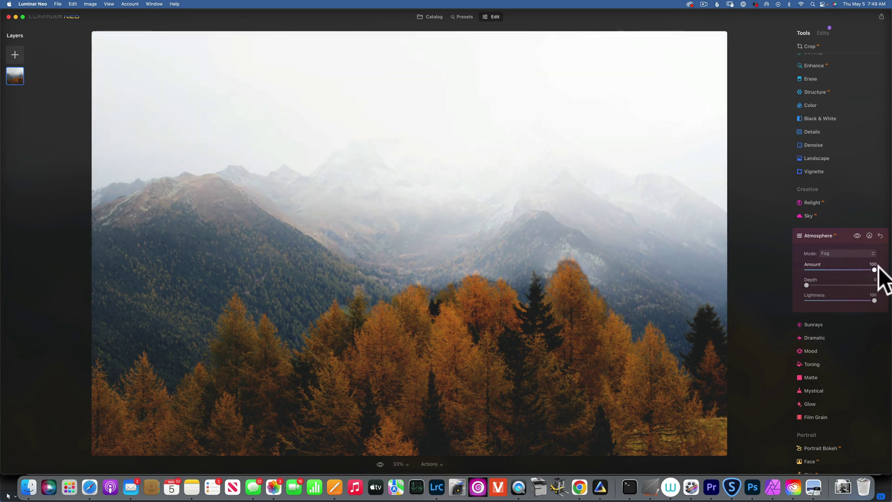
{"action": "left_click_drag", "start_coordinate": [807, 284], "coordinate": [844, 268]}
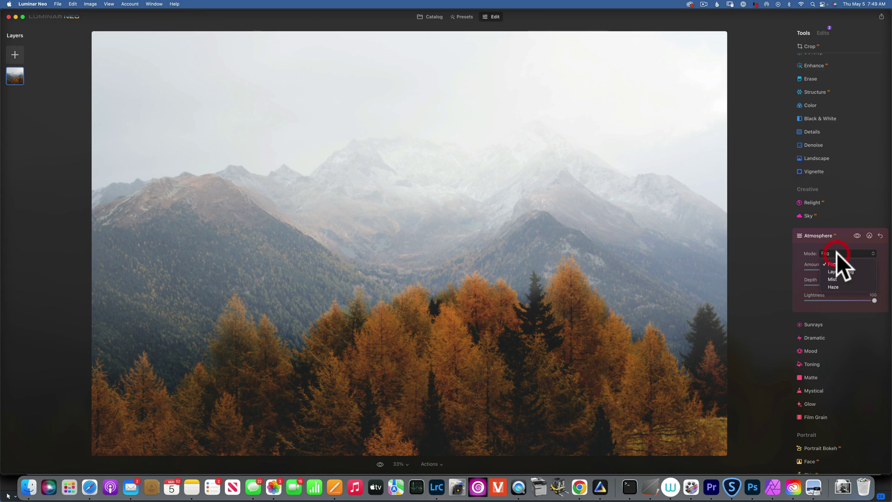
Try Layered Fog, raising Amount to 100, then easing it back to 69.
{"action": "left_click", "coordinate": [837, 252]}
{"action": "left_click", "coordinate": [841, 271]}
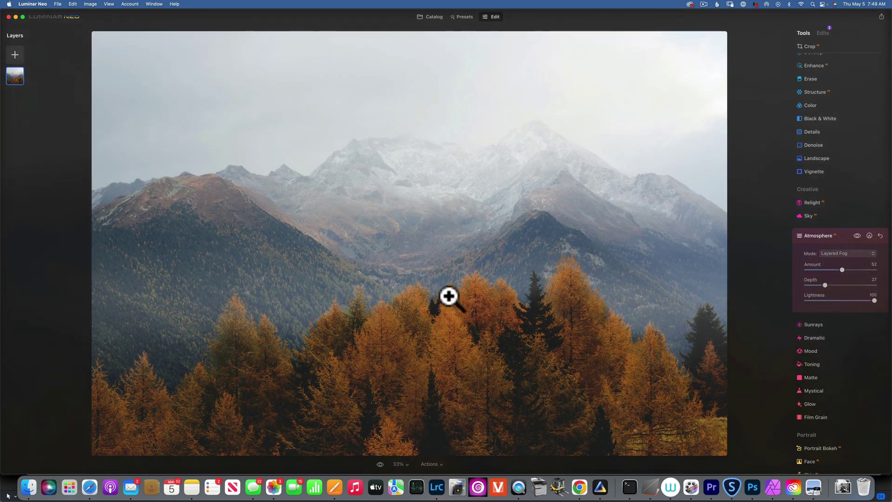
{"action": "left_click_drag", "start_coordinate": [840, 269], "coordinate": [889, 270]}
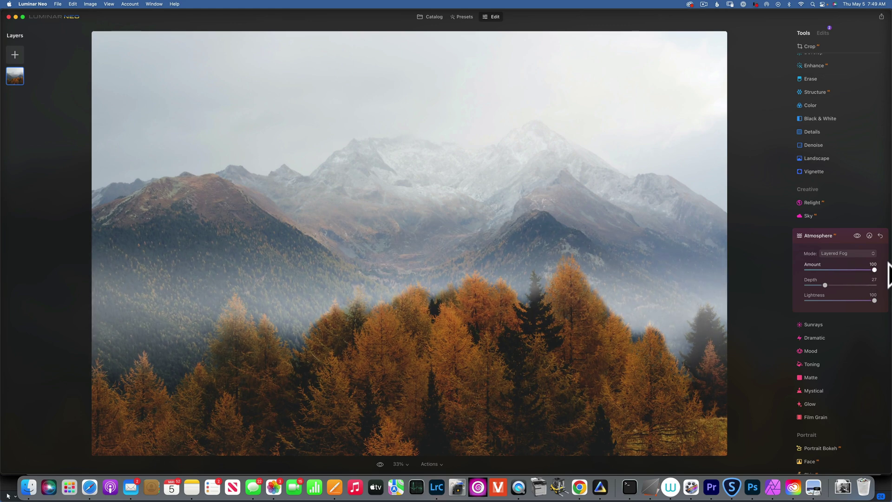
{"action": "left_click_drag", "start_coordinate": [864, 269], "coordinate": [853, 269]}
Settle on Mist with Amount 33 and Depth 30.
{"action": "left_click", "coordinate": [847, 255]}
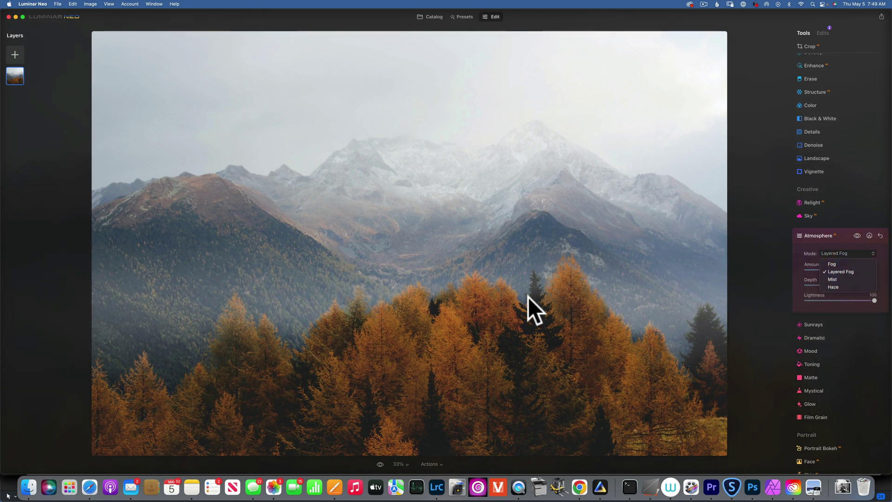
{"action": "left_click", "coordinate": [838, 277]}
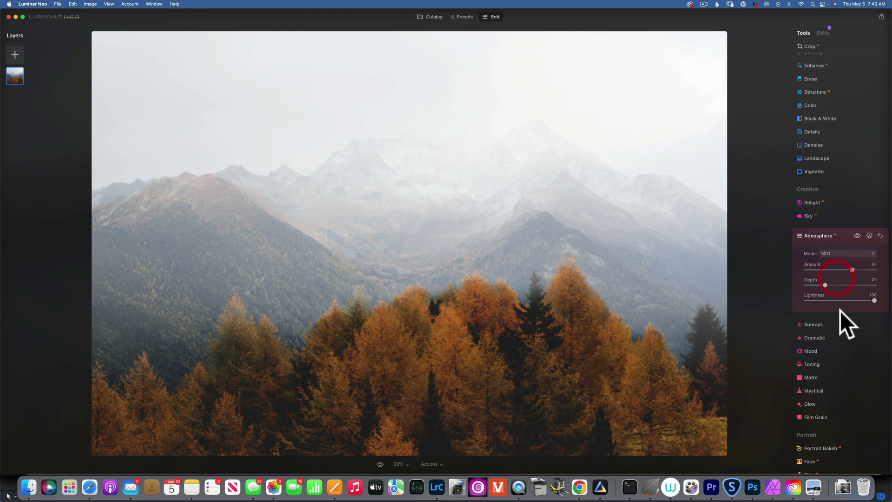
{"action": "left_click_drag", "start_coordinate": [824, 284], "coordinate": [832, 268]}
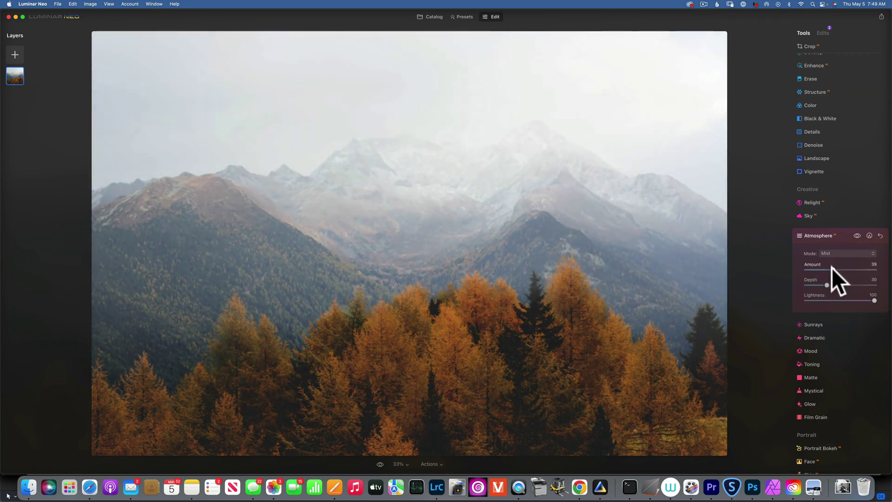
Compare the mountain with and without the mist, then return to the album grid.
{"action": "left_click", "coordinate": [857, 235]}
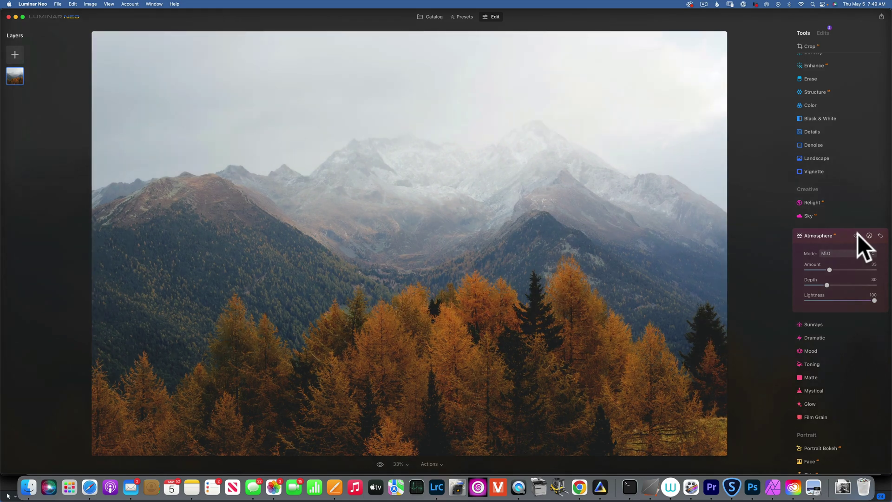
{"action": "left_click", "coordinate": [857, 235]}
{"action": "left_click", "coordinate": [856, 235]}
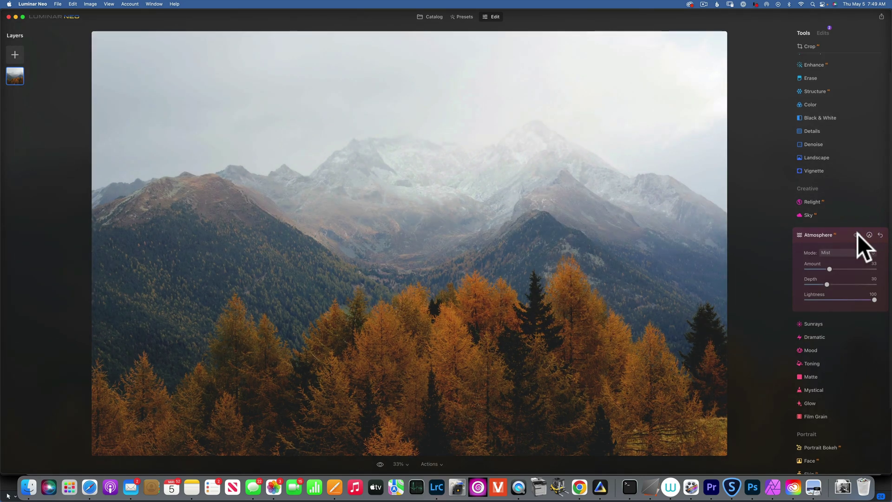
{"action": "left_click", "coordinate": [856, 235]}
{"action": "left_click", "coordinate": [434, 18]}
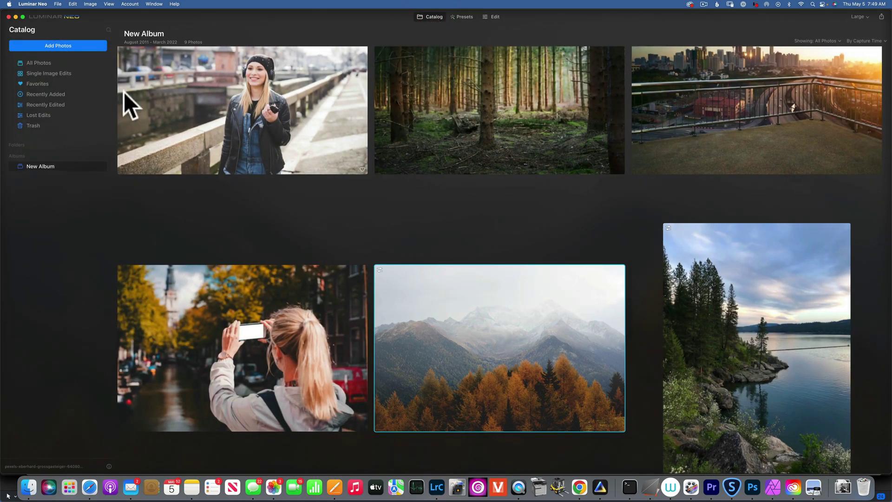
Open the canal street photo in the editor with the Atmosphere tool expanded.
{"action": "double_click", "coordinate": [255, 316]}
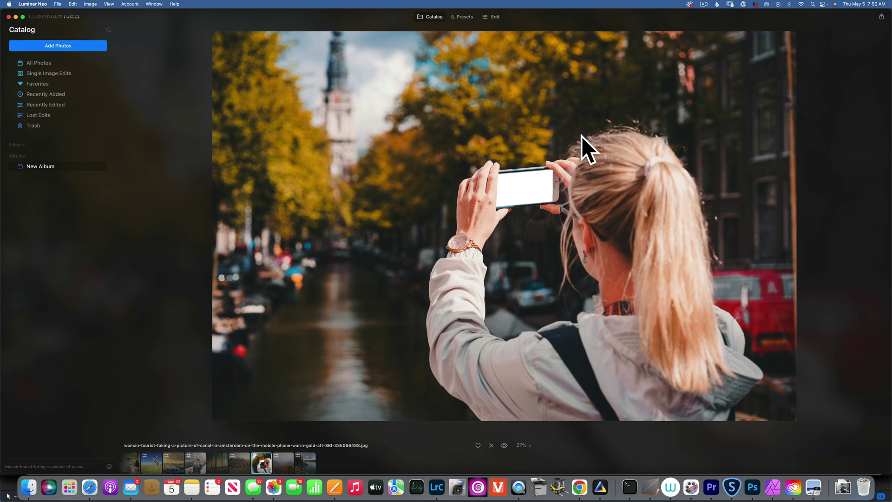
{"action": "left_click", "coordinate": [496, 17]}
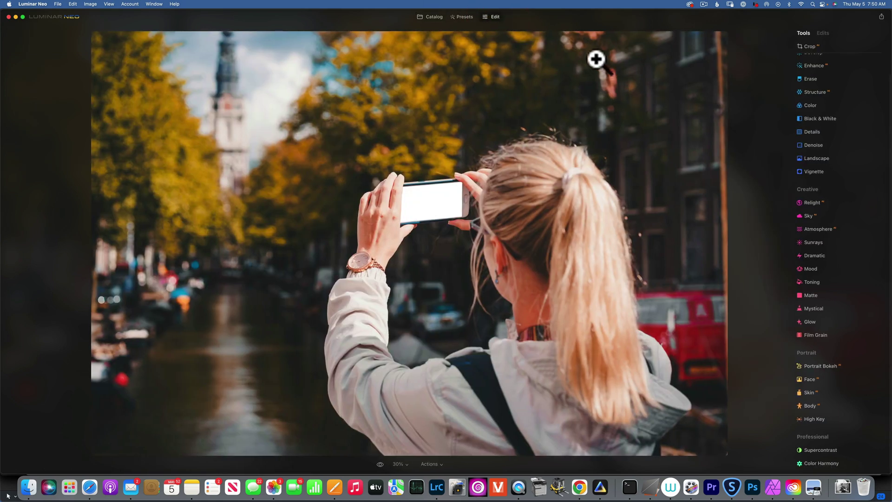
{"action": "left_click", "coordinate": [826, 230]}
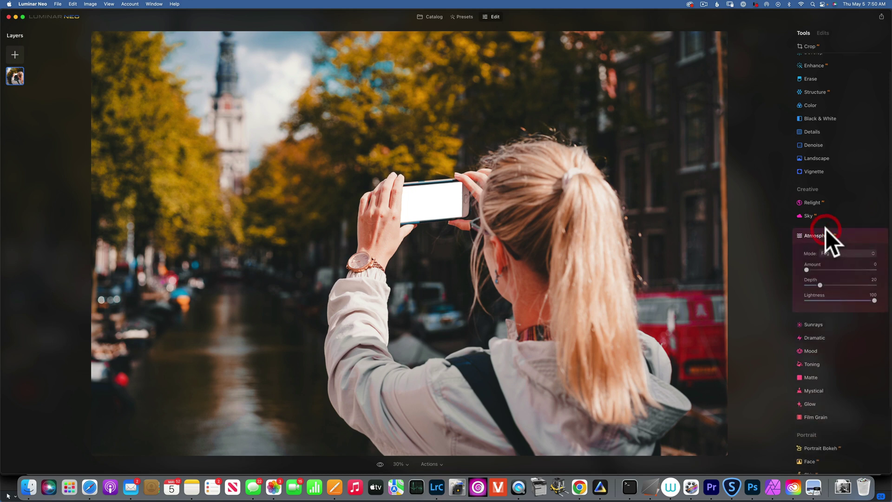
Apply Mist atmosphere at Amount 78 and Depth 22.
{"action": "left_click", "coordinate": [839, 252]}
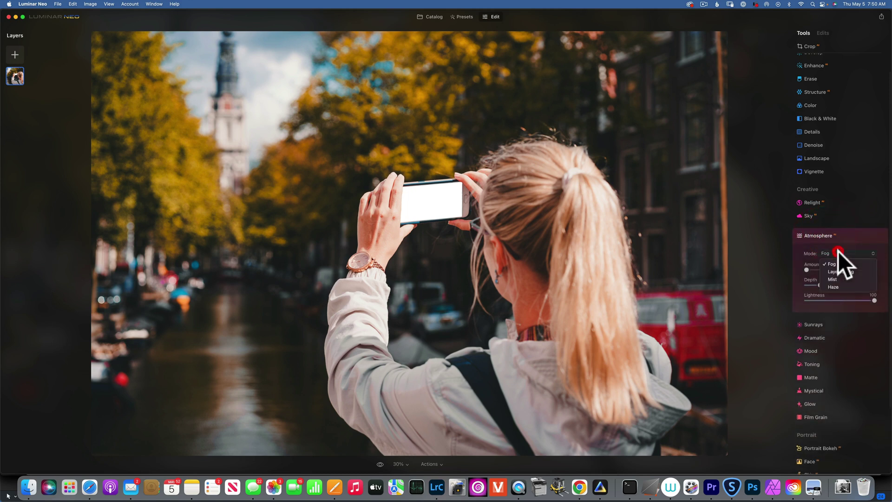
{"action": "left_click", "coordinate": [846, 279]}
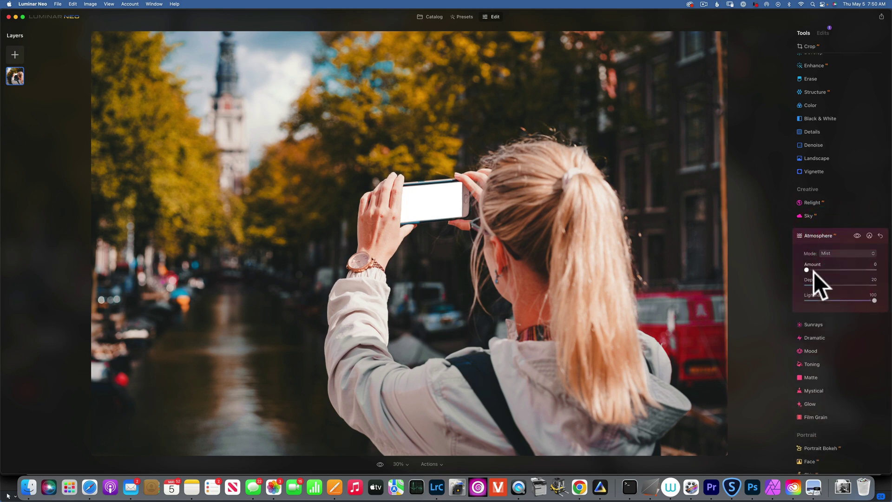
{"action": "left_click_drag", "start_coordinate": [811, 269], "coordinate": [866, 270]}
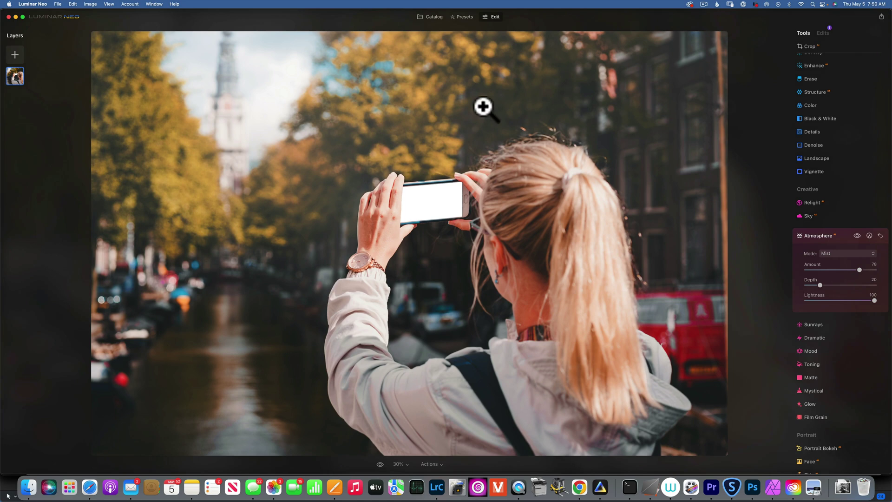
{"action": "mouse_move", "coordinate": [822, 285]}
{"action": "left_mouse_down"}
{"action": "mouse_move", "coordinate": [856, 285]}
{"action": "mouse_move", "coordinate": [809, 280]}
{"action": "mouse_move", "coordinate": [822, 280]}
{"action": "left_mouse_up"}
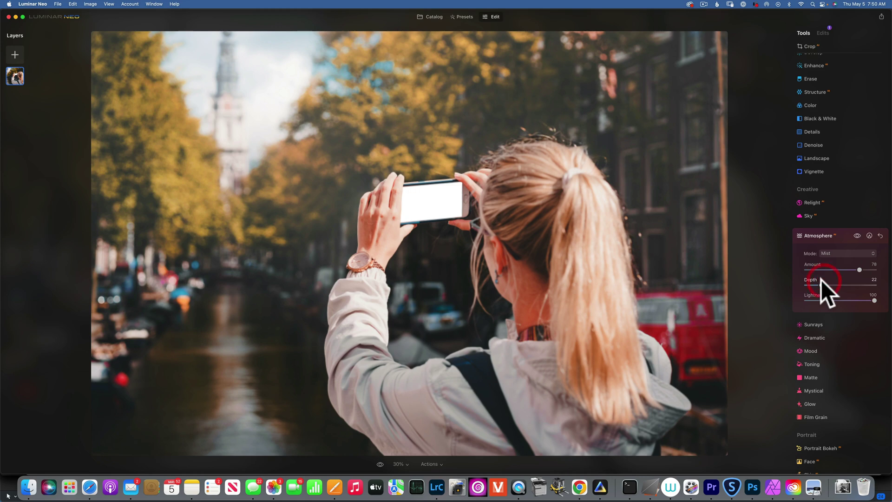
Compare the canal photo with and without the mist, then return to the album grid.
{"action": "left_click", "coordinate": [857, 235]}
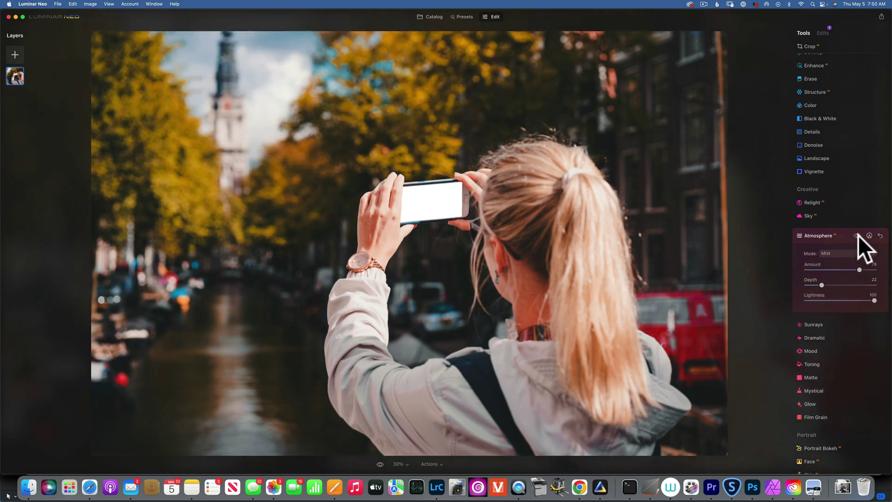
{"action": "left_click", "coordinate": [857, 236]}
{"action": "left_click", "coordinate": [857, 236]}
{"action": "left_click", "coordinate": [857, 235]}
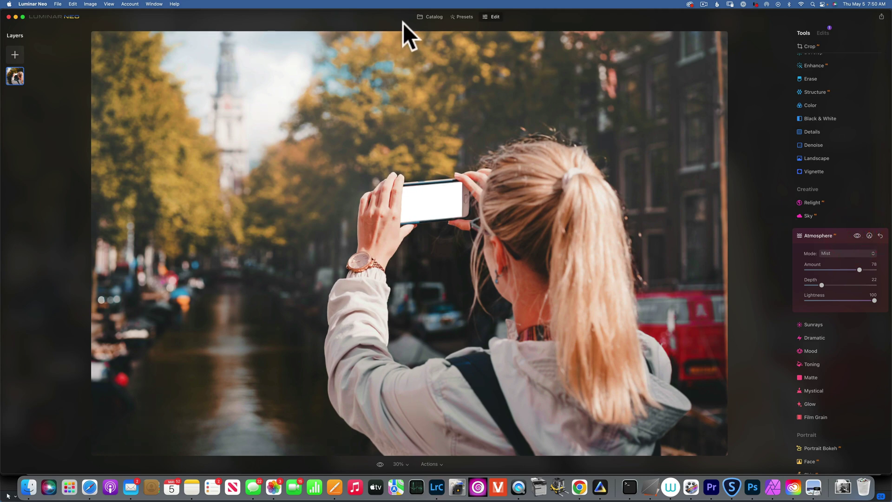
{"action": "left_click", "coordinate": [434, 17]}
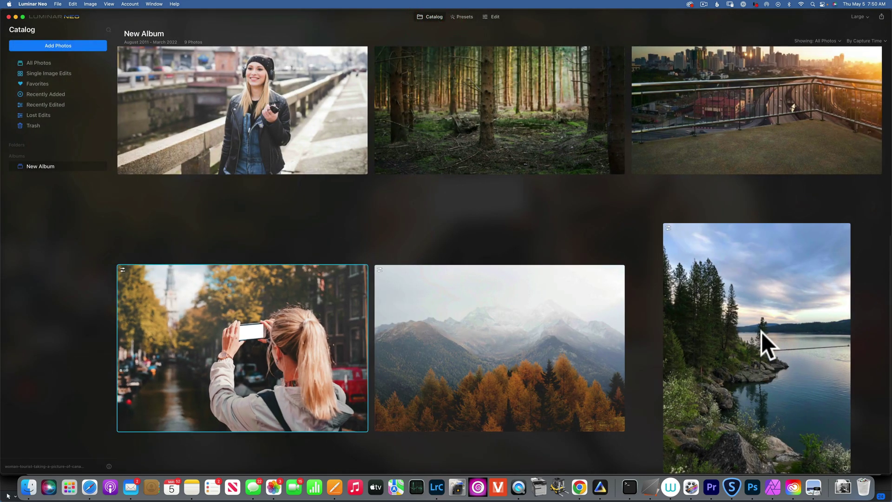
Open the lake photo in the editor and add Fog at Amount 67.
{"action": "double_click", "coordinate": [762, 332]}
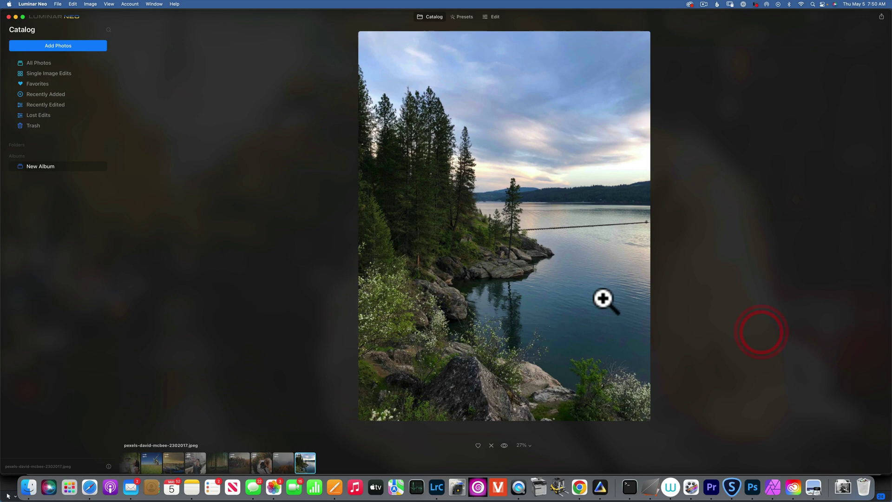
{"action": "left_click", "coordinate": [493, 16]}
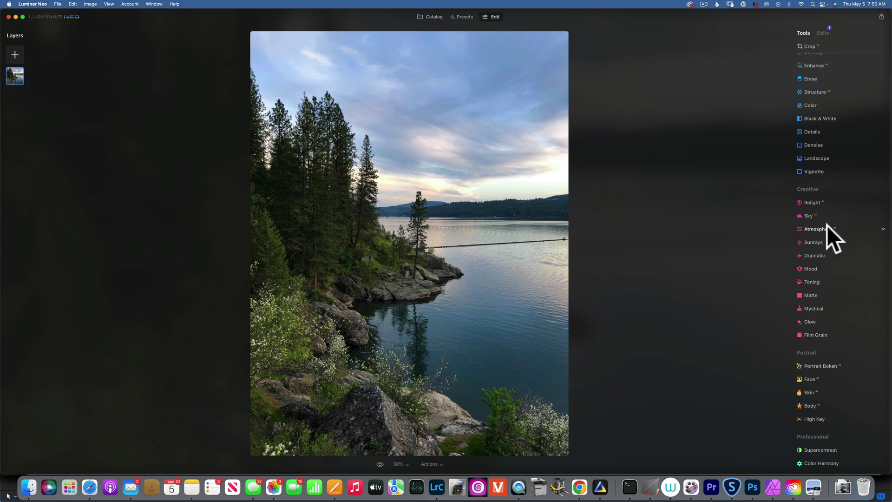
{"action": "left_click", "coordinate": [818, 228]}
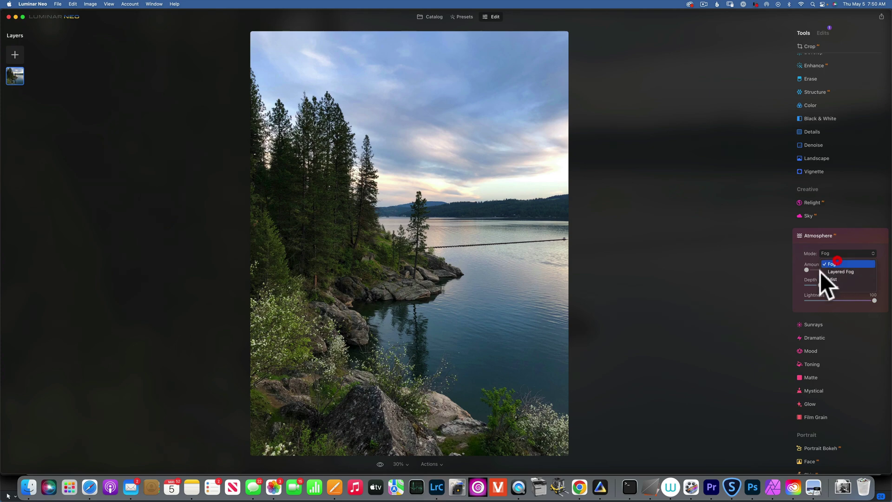
{"action": "left_click", "coordinate": [821, 270]}
{"action": "left_click_drag", "start_coordinate": [808, 270], "coordinate": [858, 267]}
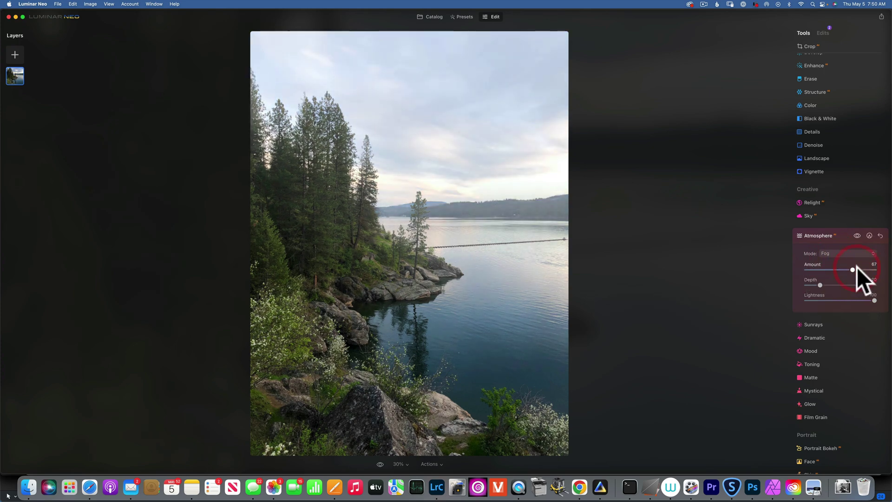
Compare the lake photo with and without the fog, leaving it on.
{"action": "left_click", "coordinate": [858, 234]}
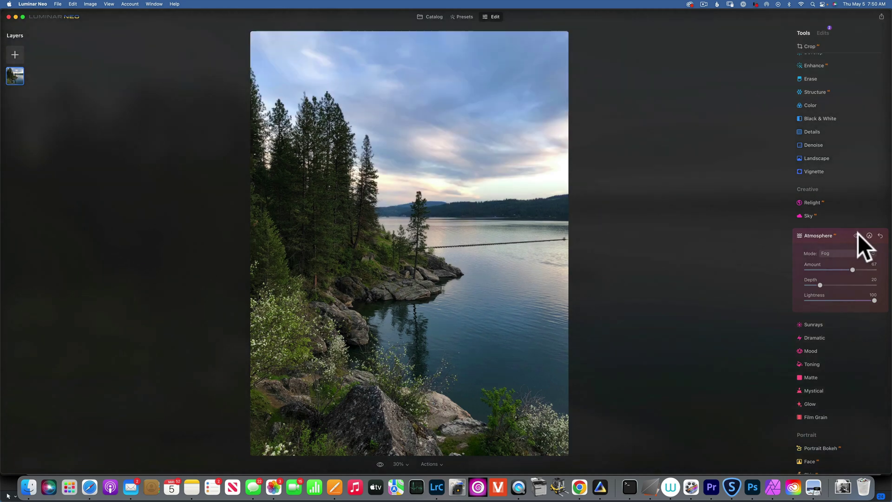
{"action": "left_click", "coordinate": [858, 235]}
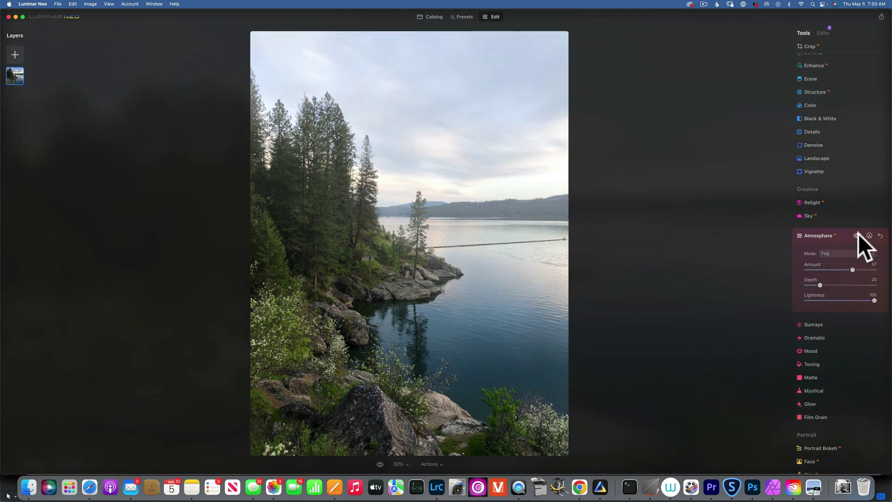
{"action": "left_click", "coordinate": [858, 235]}
{"action": "left_click", "coordinate": [858, 235]}
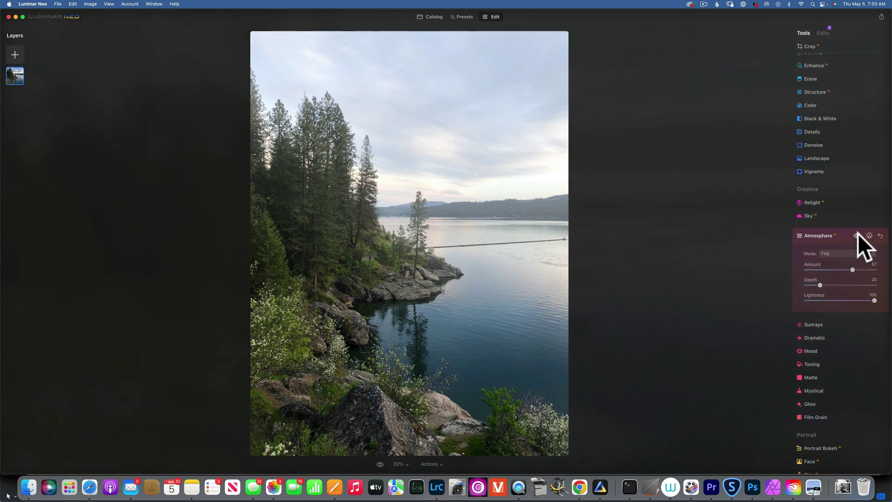
Open the pine forest photo from the album in the editor with Atmosphere expanded.
{"action": "left_click", "coordinate": [430, 17]}
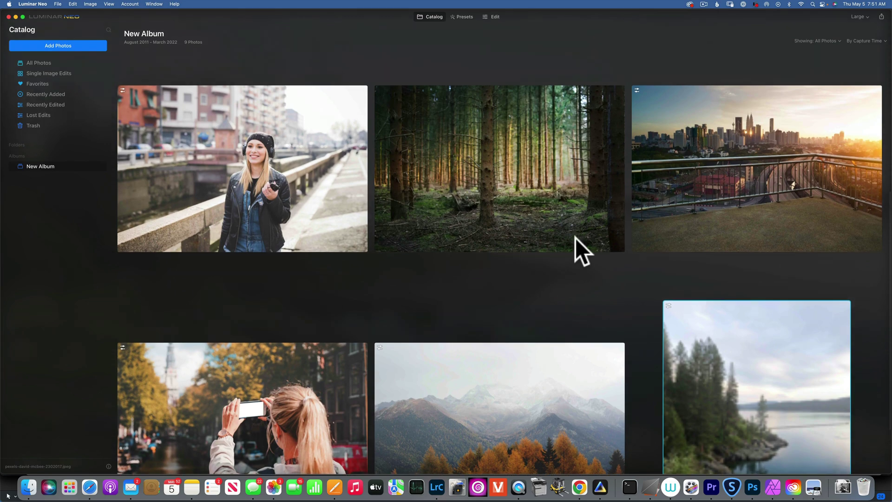
{"action": "double_click", "coordinate": [512, 165]}
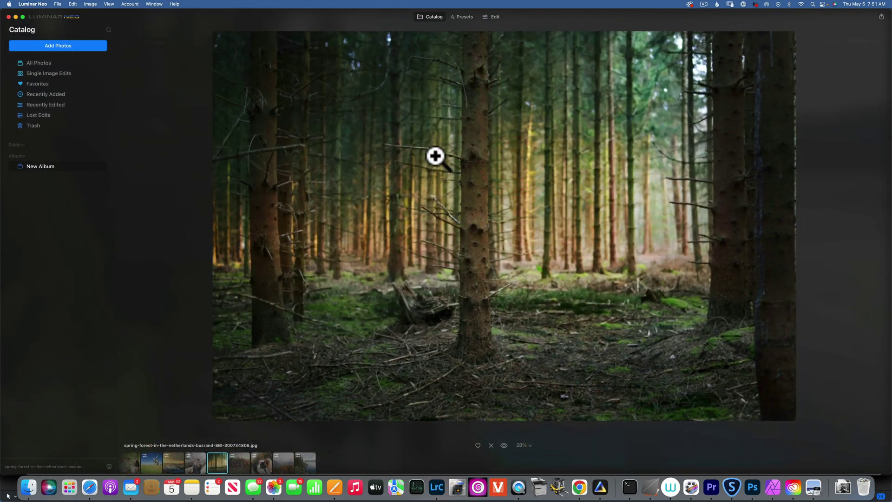
{"action": "left_click", "coordinate": [494, 15]}
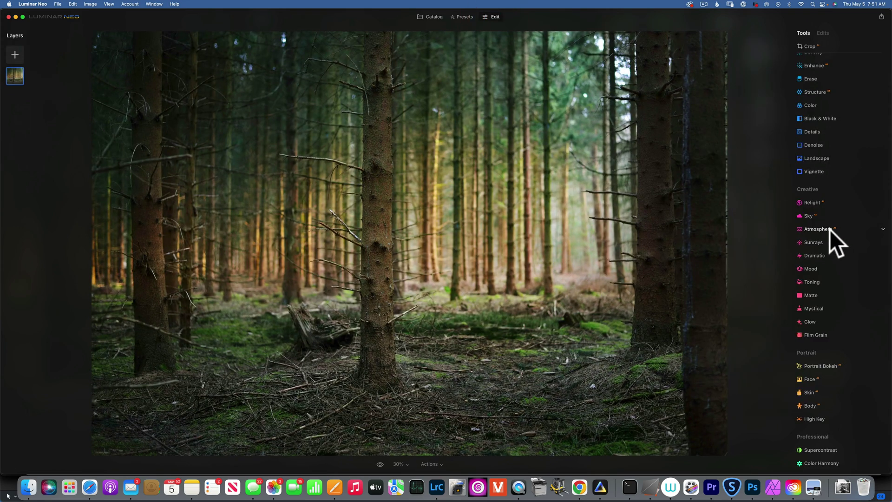
{"action": "left_click", "coordinate": [830, 230]}
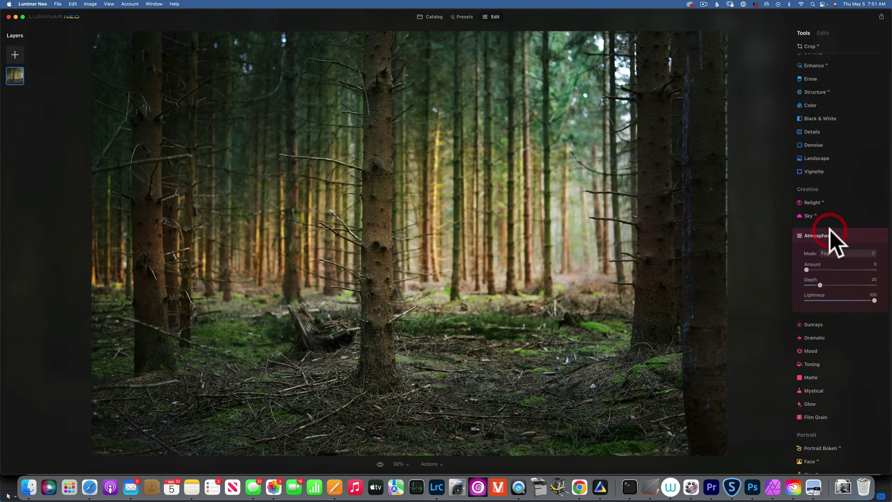
Apply Layered Fog at Amount 60, Depth 57 and Lightness 80.
{"action": "left_click", "coordinate": [846, 254]}
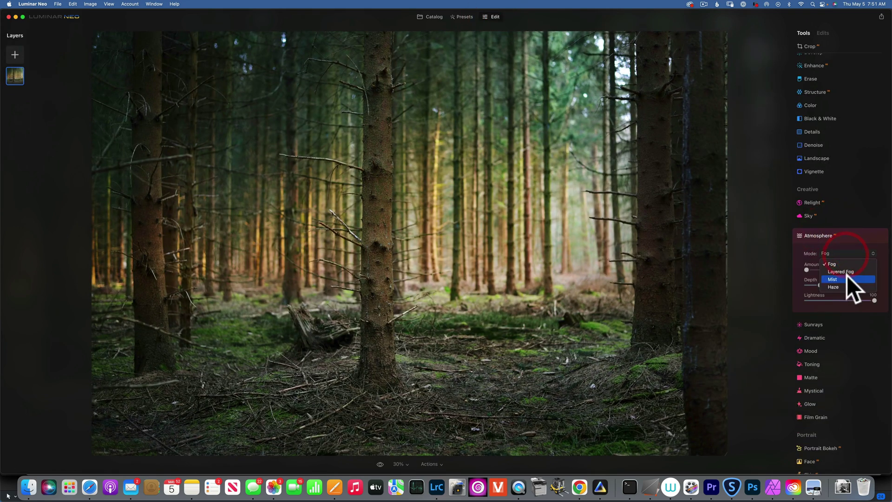
{"action": "left_click", "coordinate": [846, 271]}
{"action": "left_click_drag", "start_coordinate": [807, 270], "coordinate": [847, 270]}
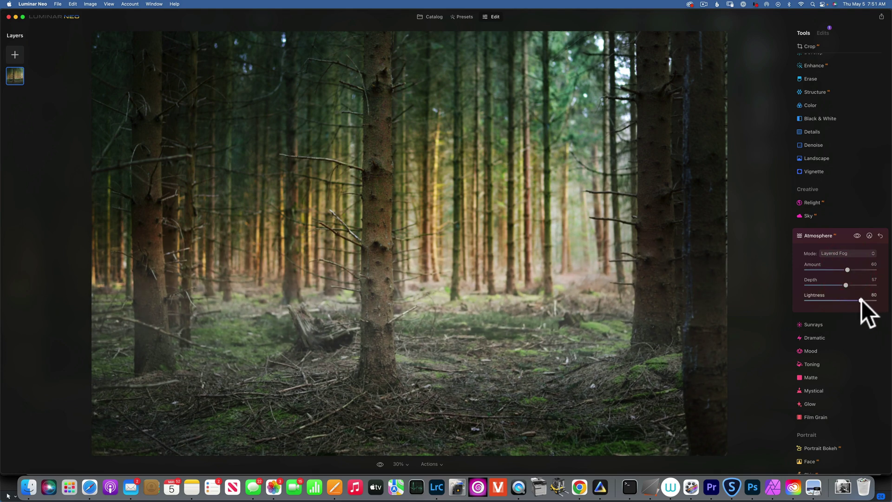
{"action": "left_click", "coordinate": [862, 300]}
Compare the forest with and without the fog, leaving it on.
{"action": "left_click", "coordinate": [857, 234]}
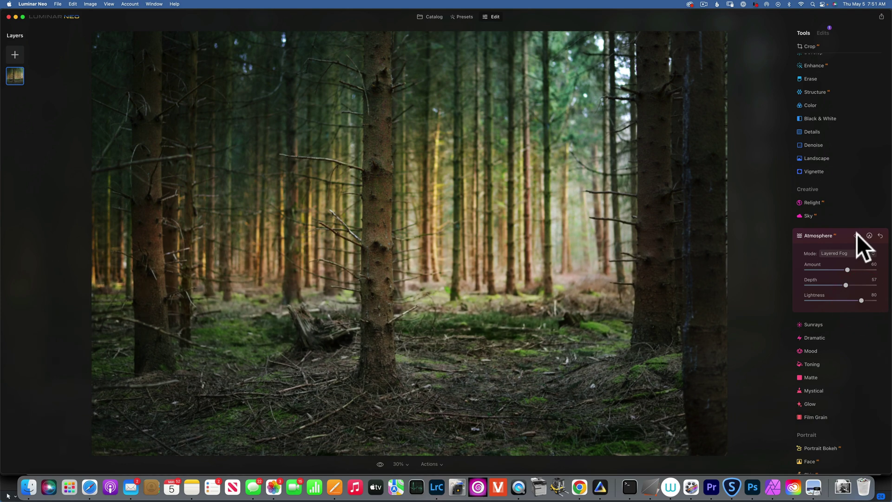
{"action": "left_click", "coordinate": [857, 234]}
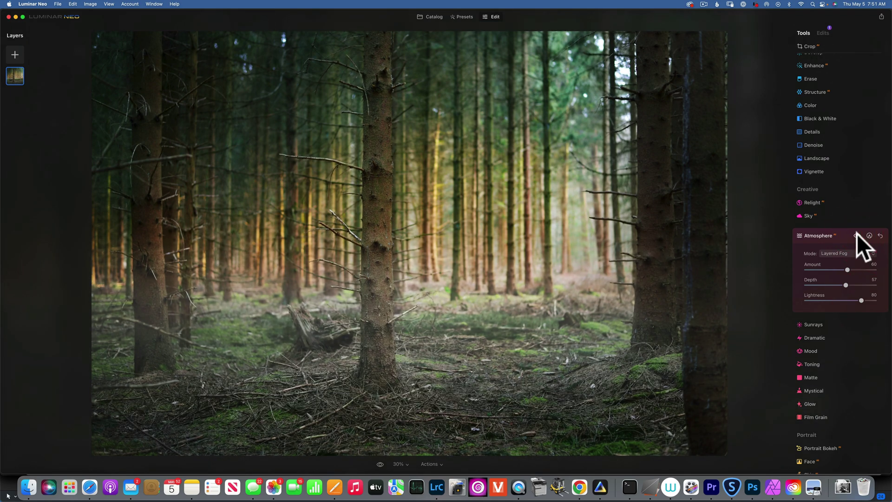
{"action": "left_click", "coordinate": [857, 234]}
{"action": "left_click", "coordinate": [858, 235]}
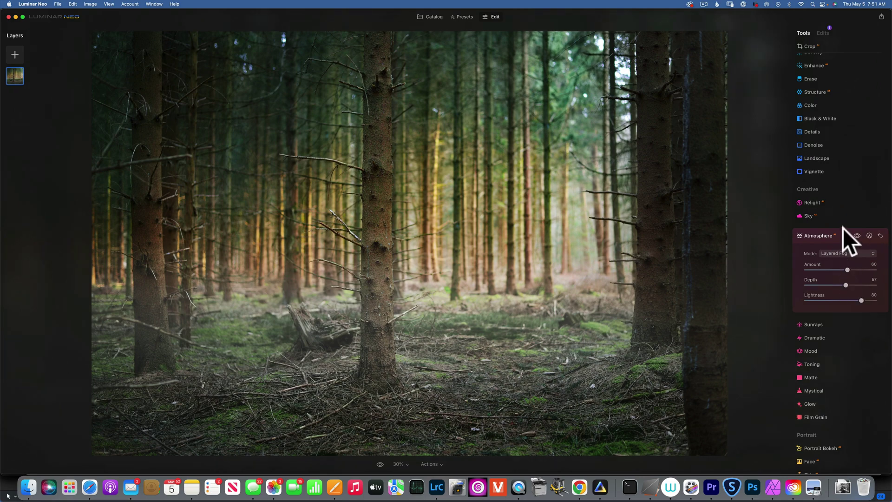
Open the city skyline photo from the album grid in the editor.
{"action": "left_click", "coordinate": [433, 17]}
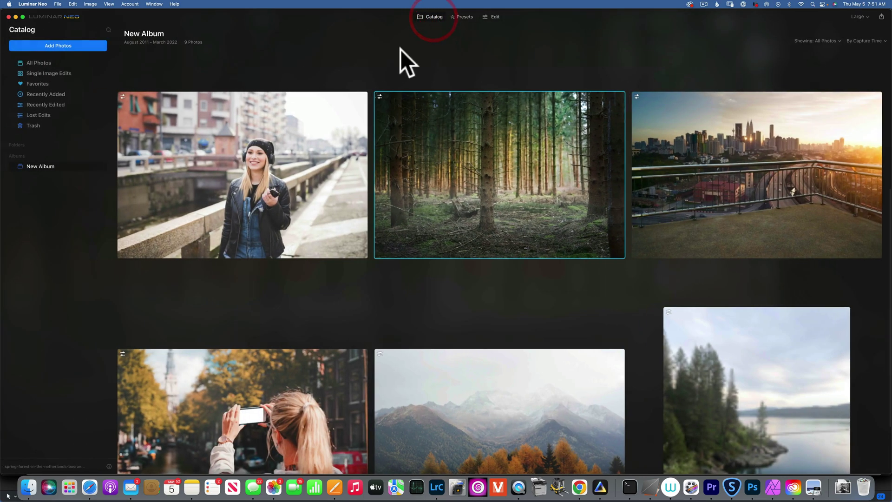
{"action": "double_click", "coordinate": [729, 189]}
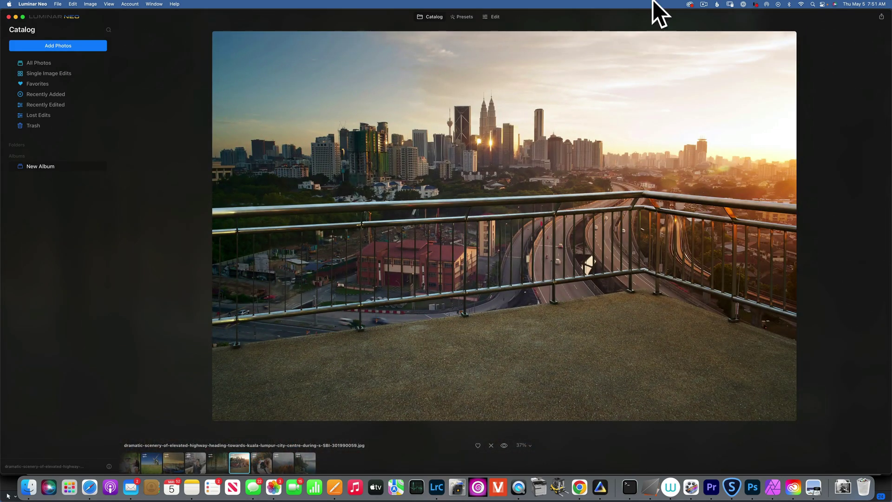
{"action": "left_click", "coordinate": [493, 17]}
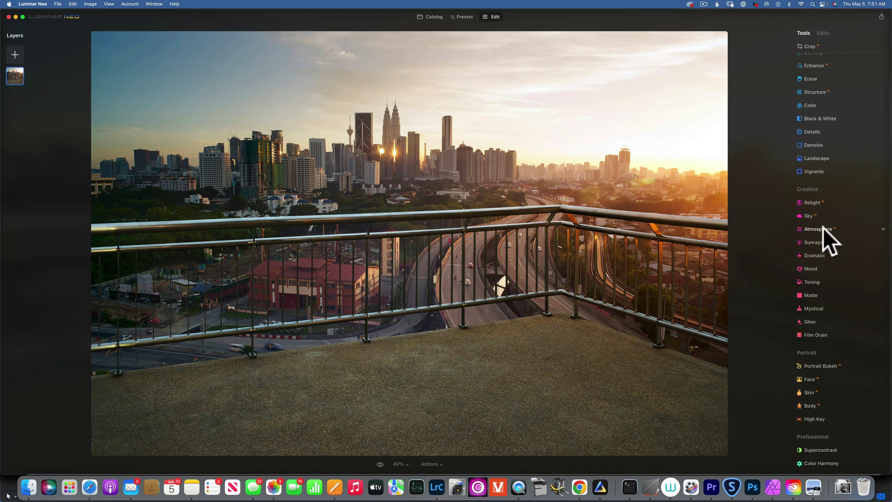
Apply Atmosphere Fog at Amount 71 and Depth 32, toggling it to compare before and after.
{"action": "left_click", "coordinate": [822, 228]}
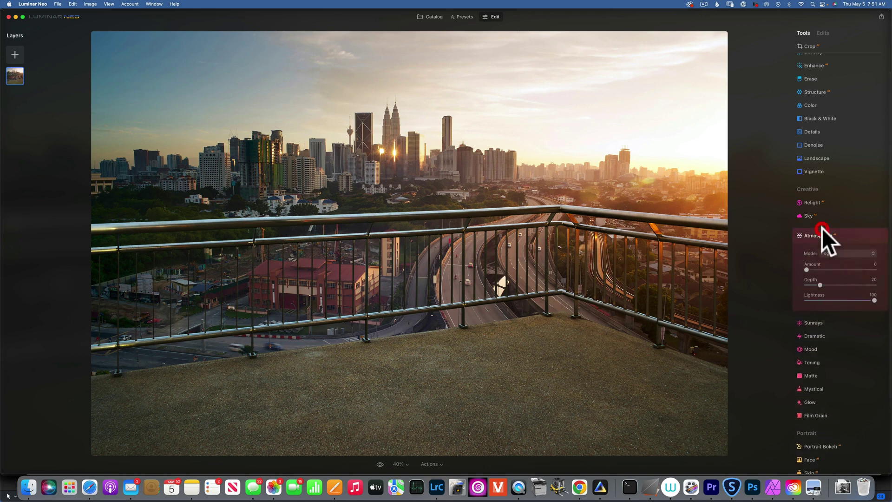
{"action": "left_click_drag", "start_coordinate": [807, 270], "coordinate": [878, 269]}
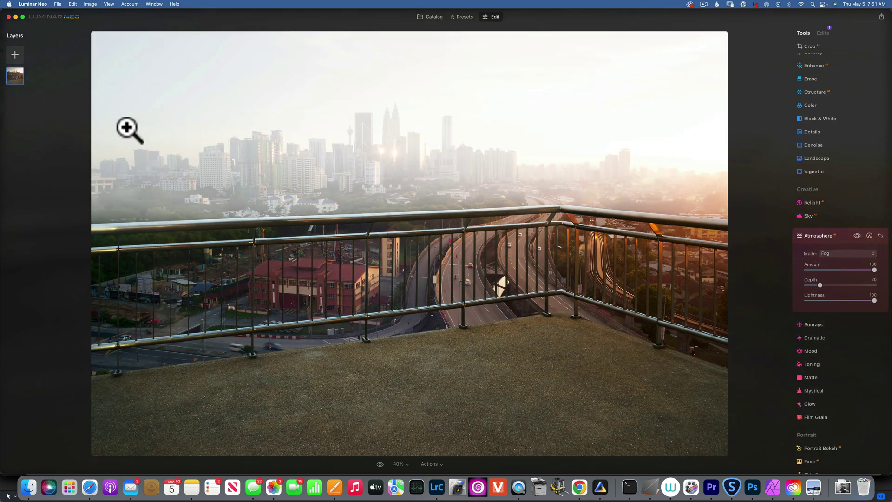
{"action": "left_click", "coordinate": [874, 271]}
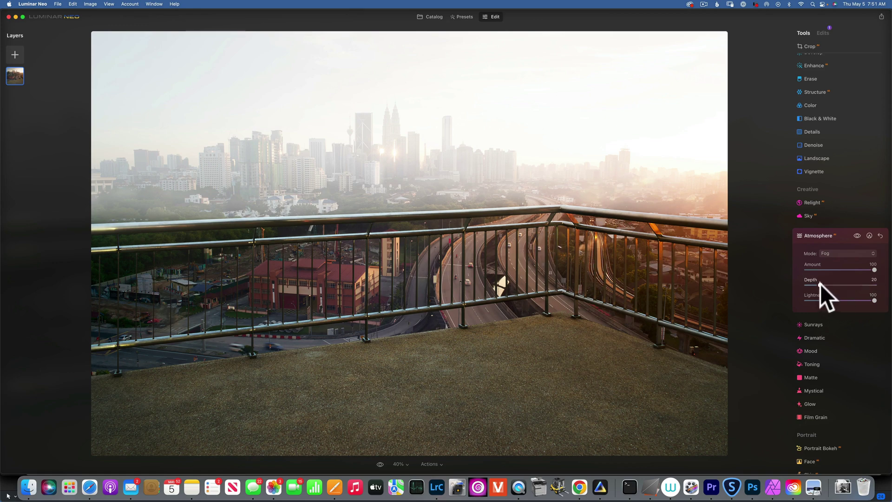
{"action": "left_click_drag", "start_coordinate": [821, 284], "coordinate": [855, 269]}
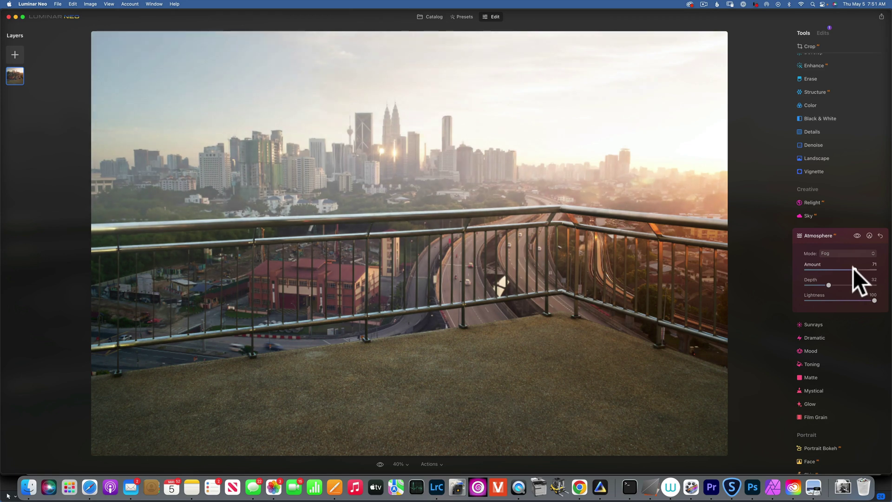
{"action": "left_click", "coordinate": [857, 234]}
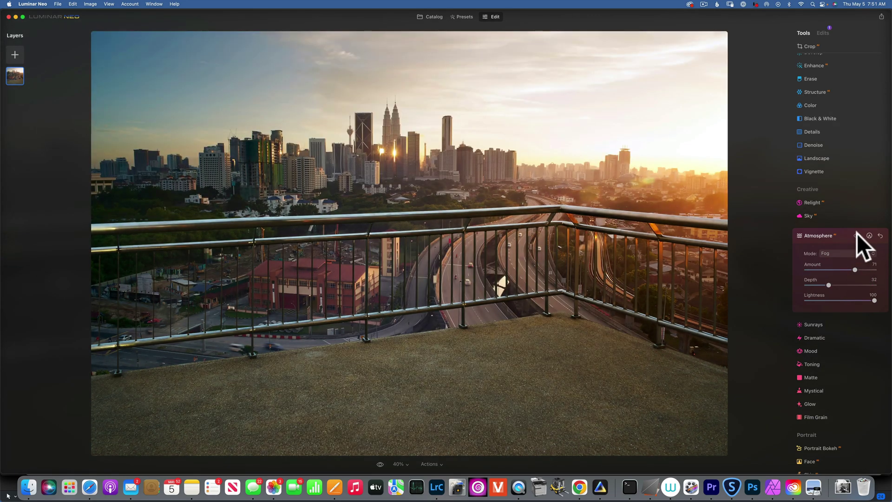
{"action": "left_click", "coordinate": [857, 235]}
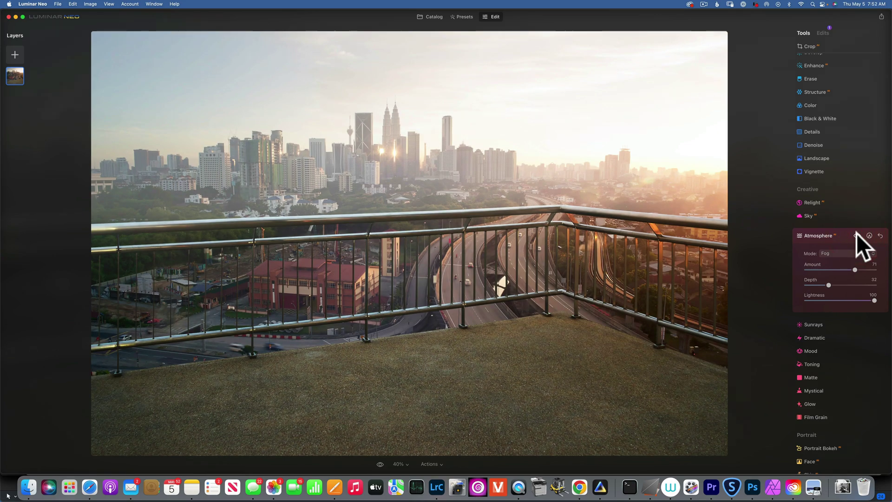
{"action": "left_click", "coordinate": [857, 234]}
Restore the skyline fog, then open the family portrait in the editor.
{"action": "left_click", "coordinate": [857, 234]}
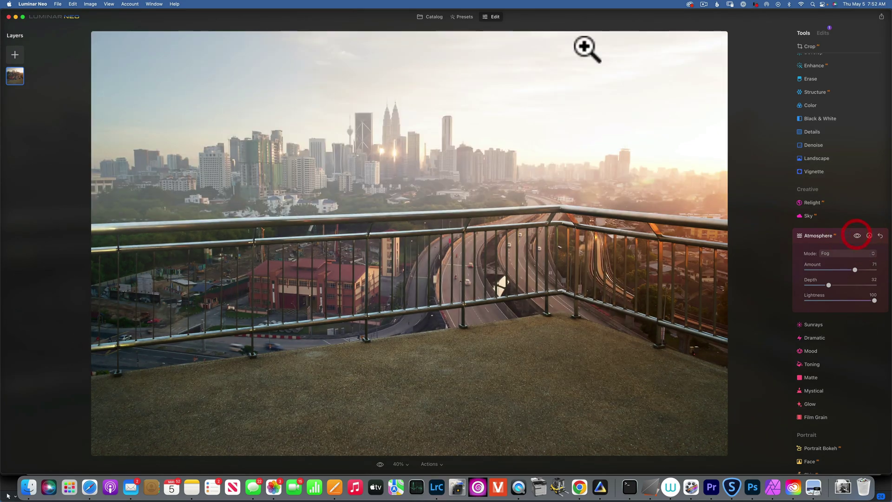
{"action": "left_click", "coordinate": [428, 16]}
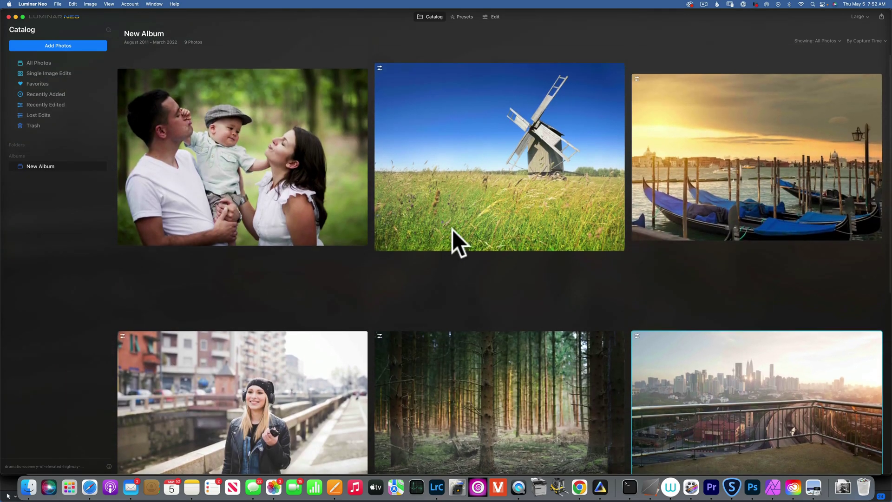
{"action": "double_click", "coordinate": [213, 135]}
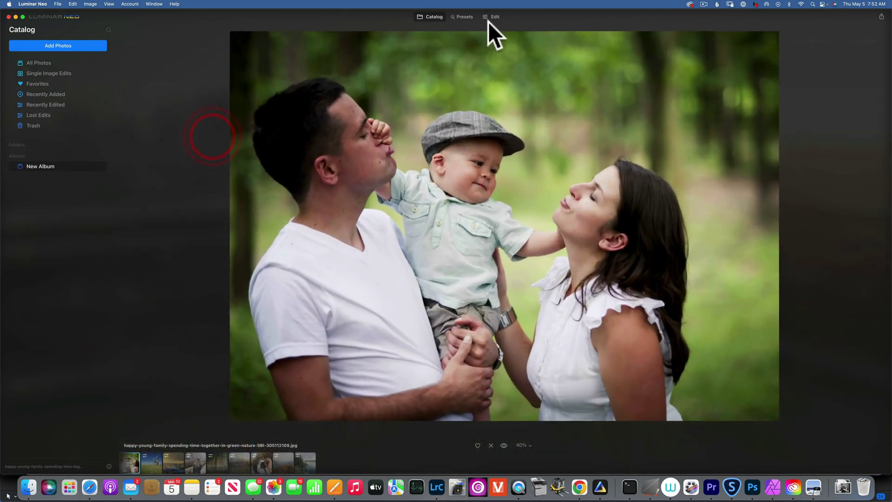
{"action": "left_click", "coordinate": [495, 15]}
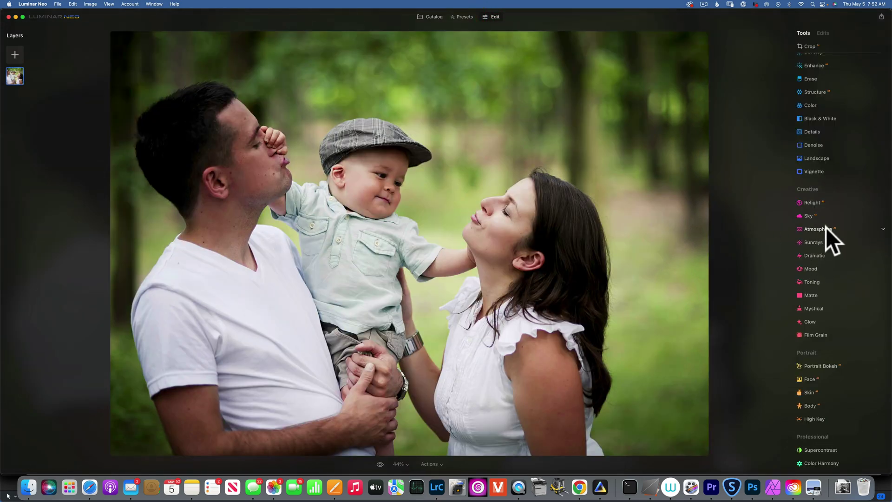
Set the Atmosphere mode to Mist with Amount 61.
{"action": "left_click", "coordinate": [826, 228]}
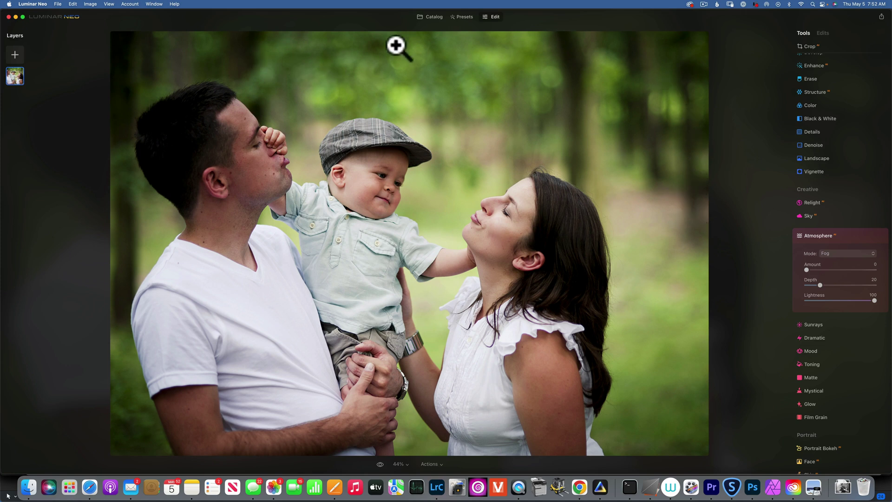
{"action": "left_click", "coordinate": [841, 253]}
{"action": "left_click", "coordinate": [839, 279]}
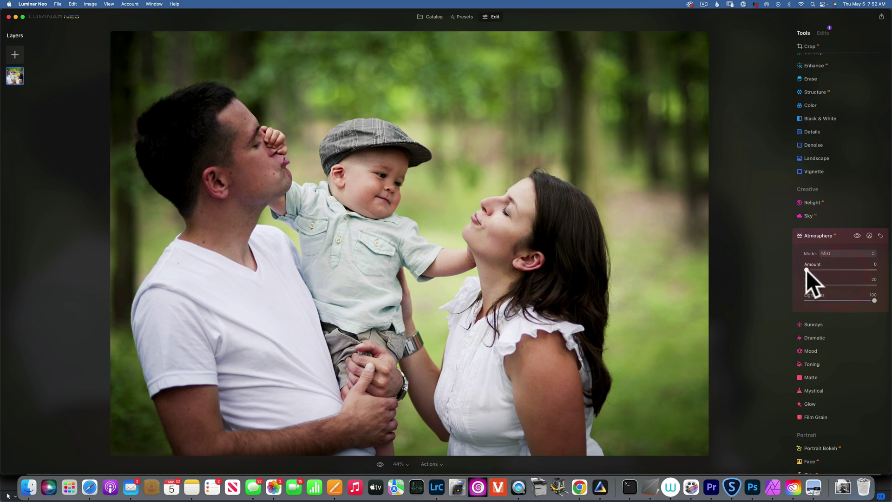
{"action": "left_click_drag", "start_coordinate": [808, 269], "coordinate": [850, 269]}
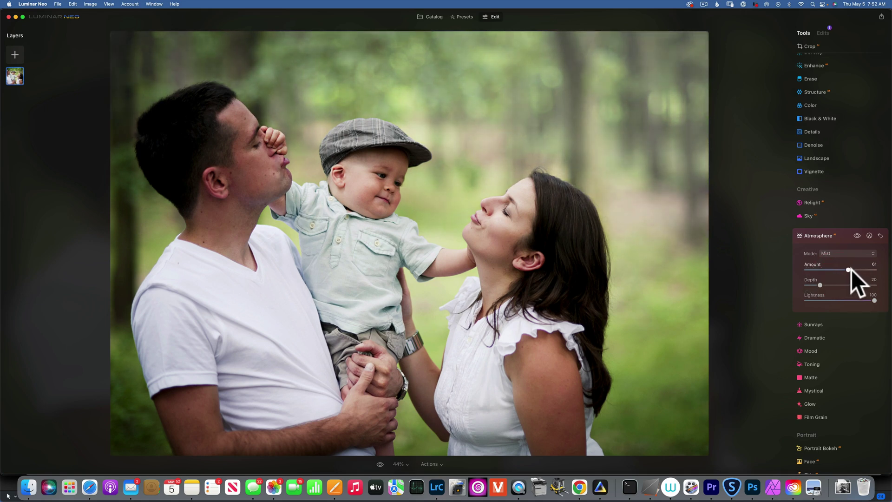
Toggle the Mist off and on twice to compare with the original.
{"action": "left_click", "coordinate": [856, 232]}
{"action": "left_click", "coordinate": [856, 232]}
{"action": "left_click", "coordinate": [857, 234]}
{"action": "left_click", "coordinate": [857, 234]}
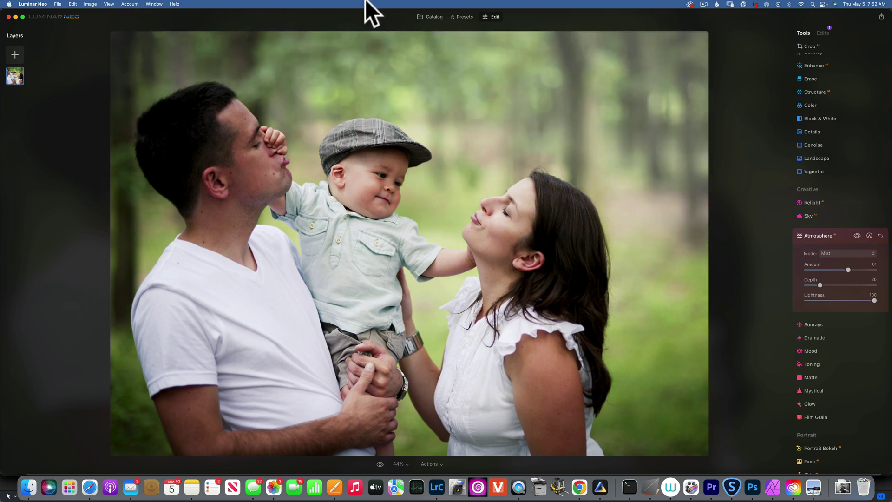
Open the street portrait of the woman from the album grid in the editor.
{"action": "left_click", "coordinate": [433, 16]}
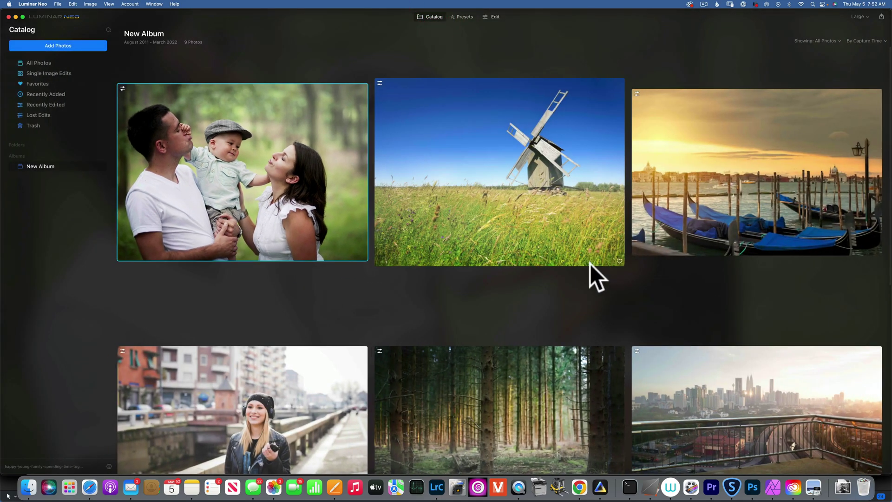
{"action": "scroll", "coordinate": [590, 263], "scroll_direction": "down", "scroll_amount": 6}
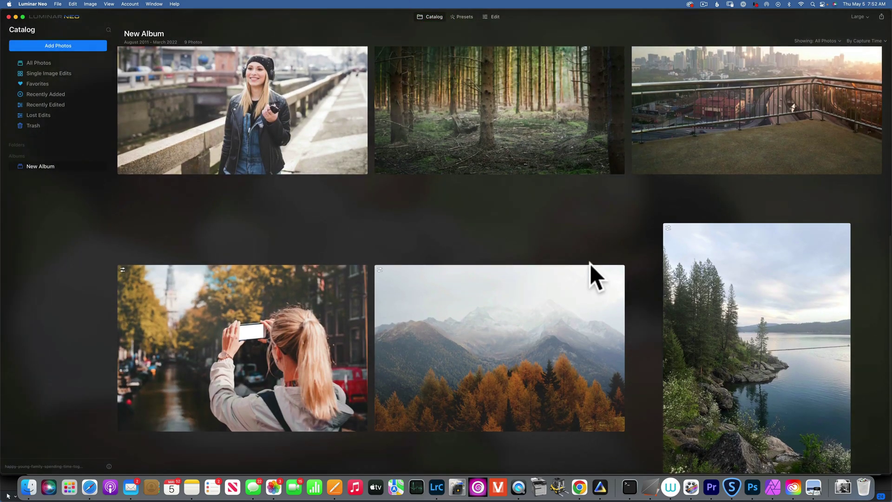
{"action": "scroll", "coordinate": [591, 264], "scroll_direction": "up", "scroll_amount": 3}
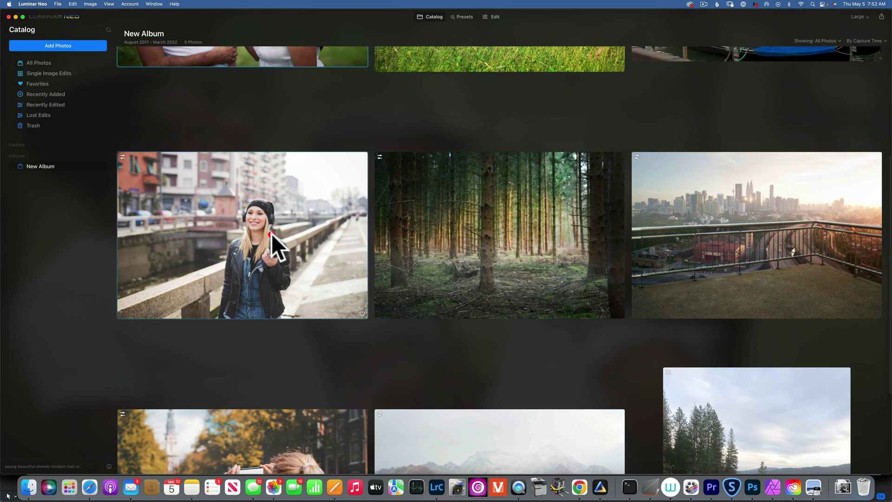
{"action": "left_click", "coordinate": [271, 233]}
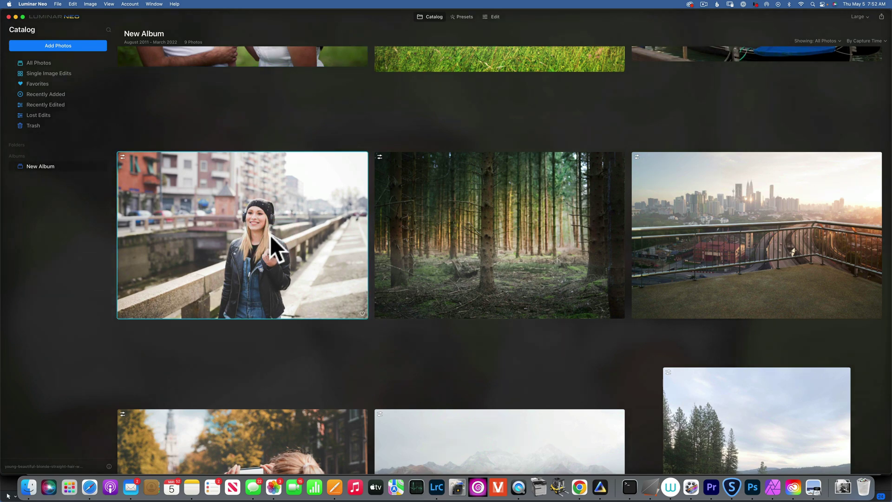
{"action": "left_click", "coordinate": [270, 234]}
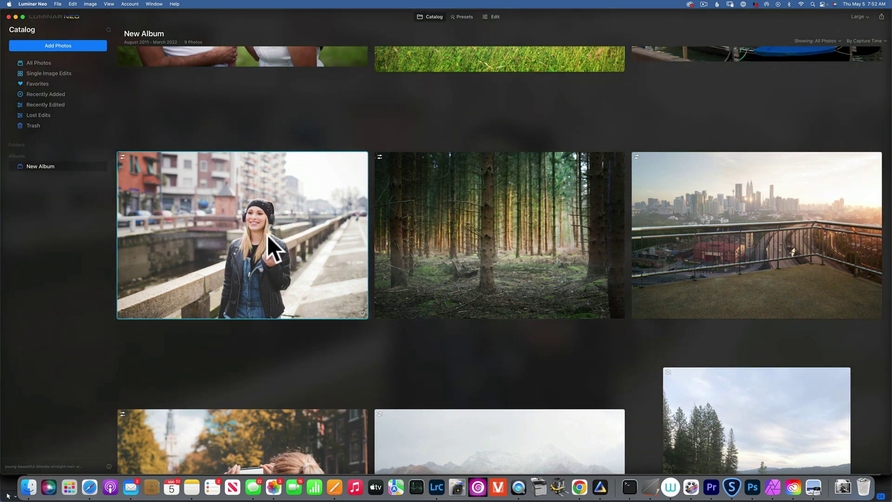
{"action": "double_click", "coordinate": [269, 235]}
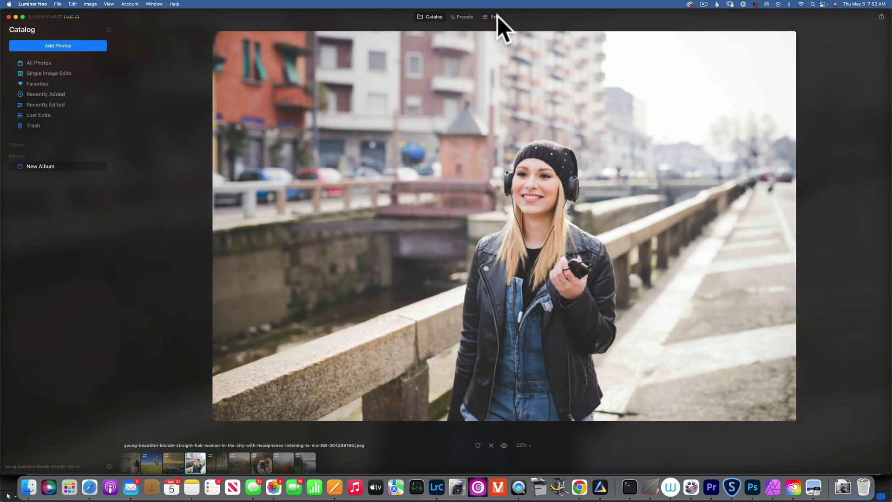
{"action": "left_click", "coordinate": [495, 16]}
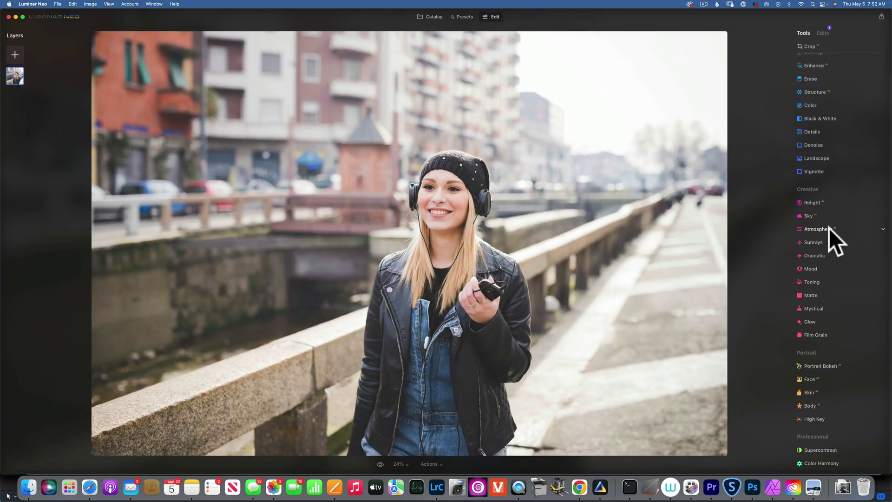
Set Atmosphere to Mist with Amount 100 and Depth 38.
{"action": "left_click", "coordinate": [829, 229]}
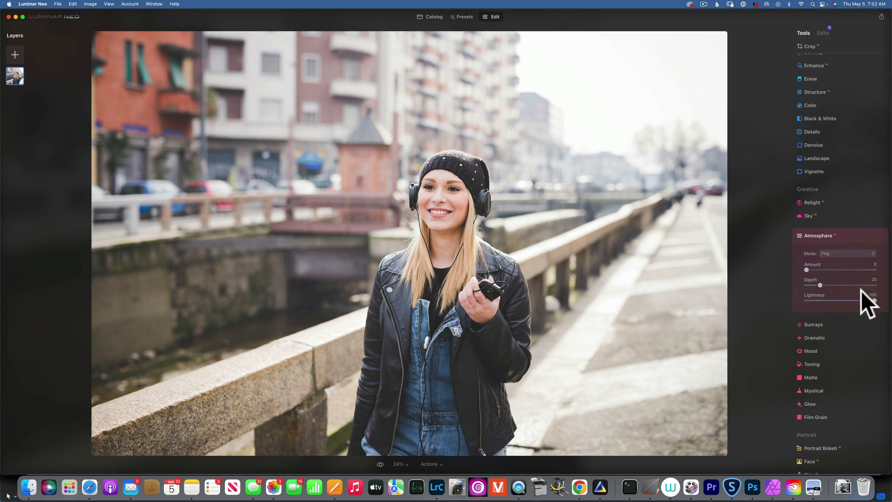
{"action": "left_click", "coordinate": [841, 254]}
{"action": "left_click", "coordinate": [838, 278]}
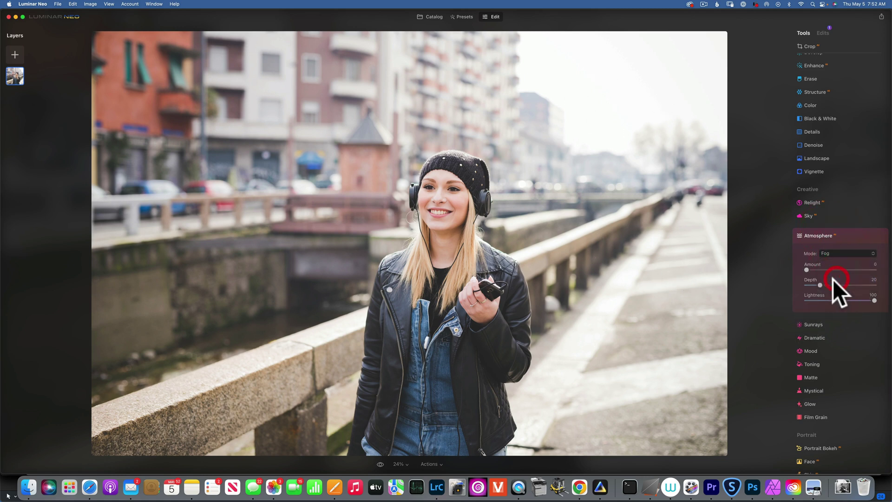
{"action": "left_click_drag", "start_coordinate": [806, 269], "coordinate": [885, 271]}
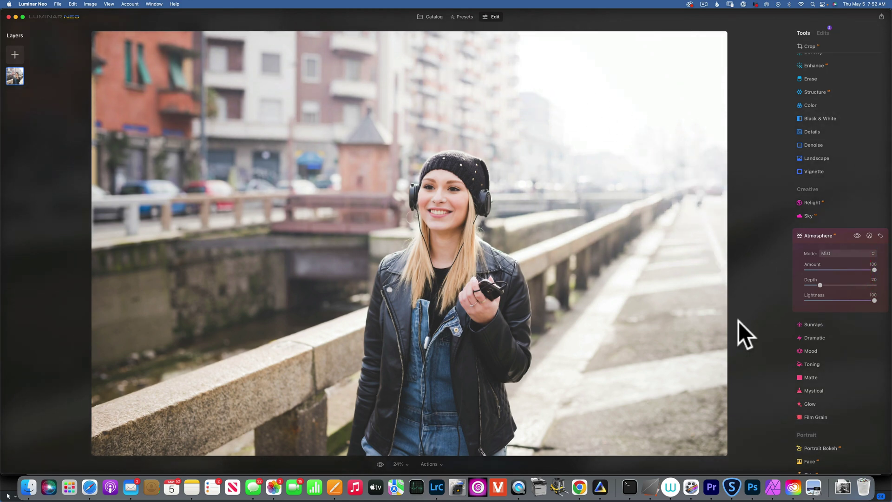
{"action": "mouse_move", "coordinate": [822, 283]}
{"action": "left_mouse_down"}
{"action": "mouse_move", "coordinate": [845, 282]}
{"action": "mouse_move", "coordinate": [835, 280]}
{"action": "left_mouse_up"}
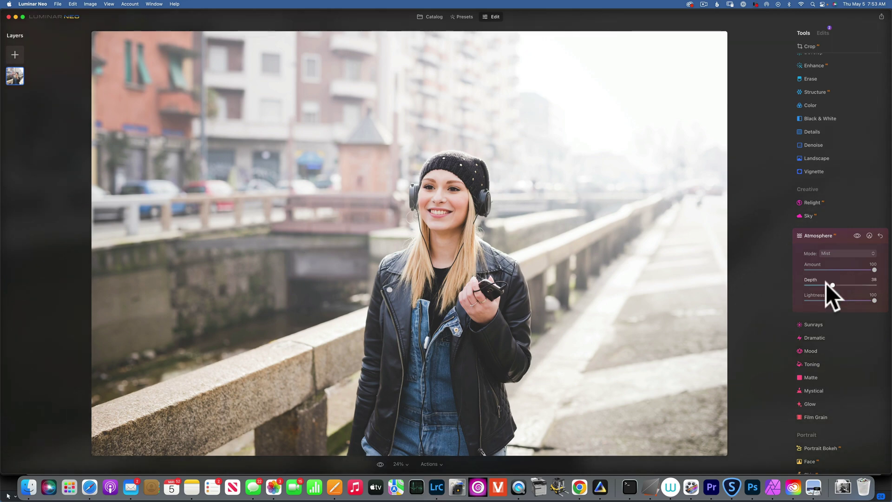
Toggle the Mist off and on twice to compare with the original.
{"action": "left_click", "coordinate": [857, 235]}
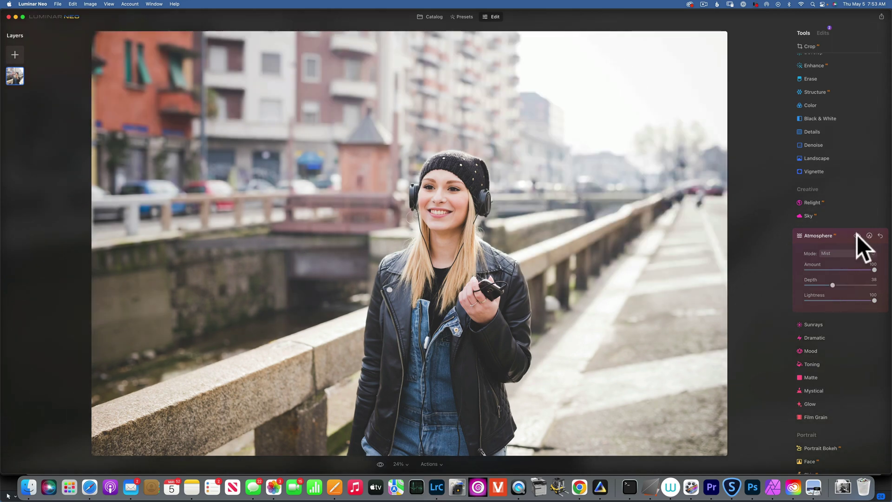
{"action": "left_click", "coordinate": [857, 235]}
{"action": "left_click", "coordinate": [857, 235]}
{"action": "left_click", "coordinate": [857, 234]}
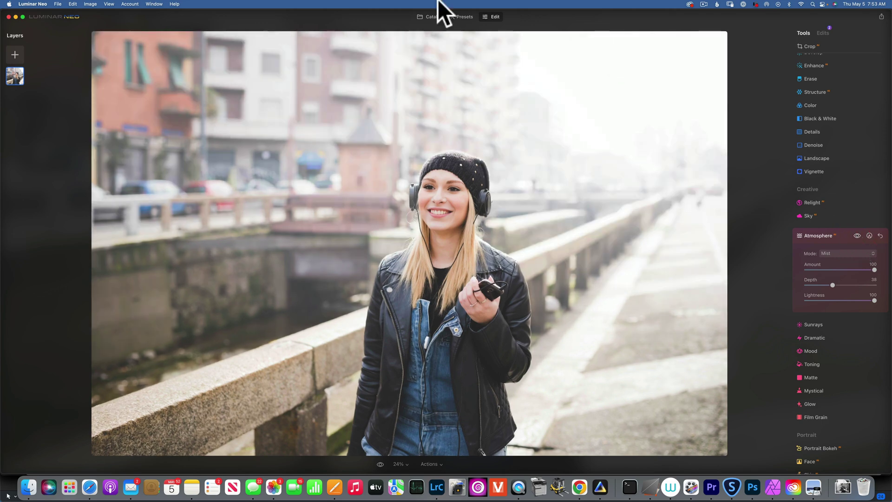
Open the Venice gondola photo from the album grid in the editor.
{"action": "left_click", "coordinate": [432, 16]}
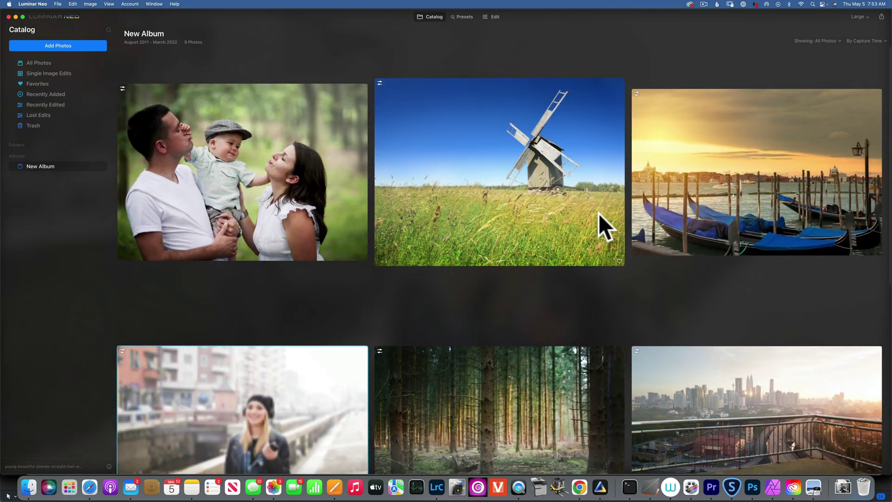
{"action": "double_click", "coordinate": [763, 196]}
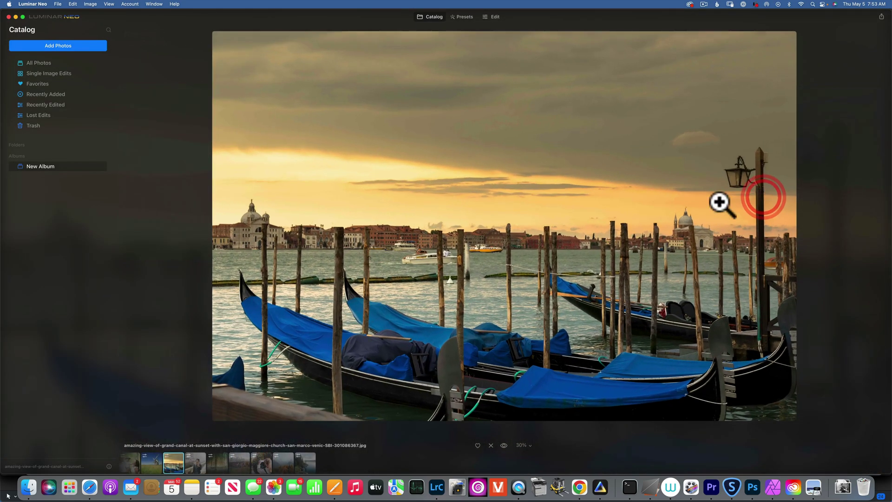
{"action": "left_click", "coordinate": [493, 16]}
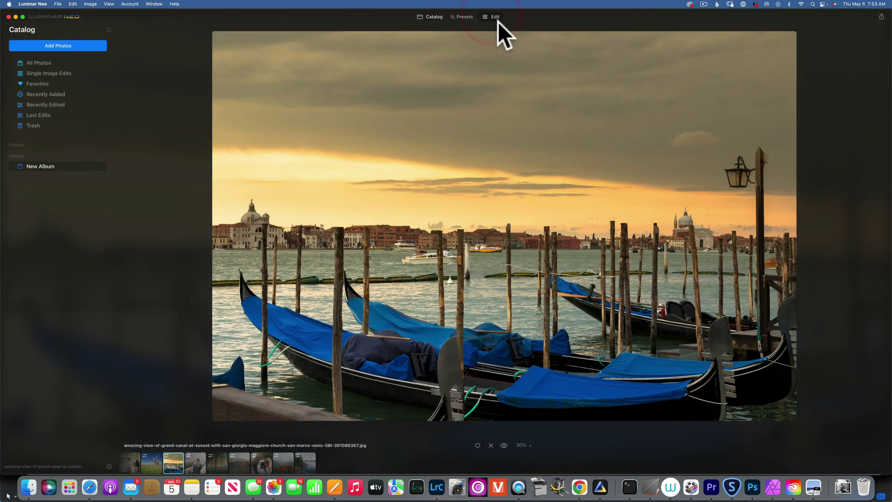
Add Atmosphere Fog at Amount 54, toggling it off and on to compare.
{"action": "left_click", "coordinate": [821, 229]}
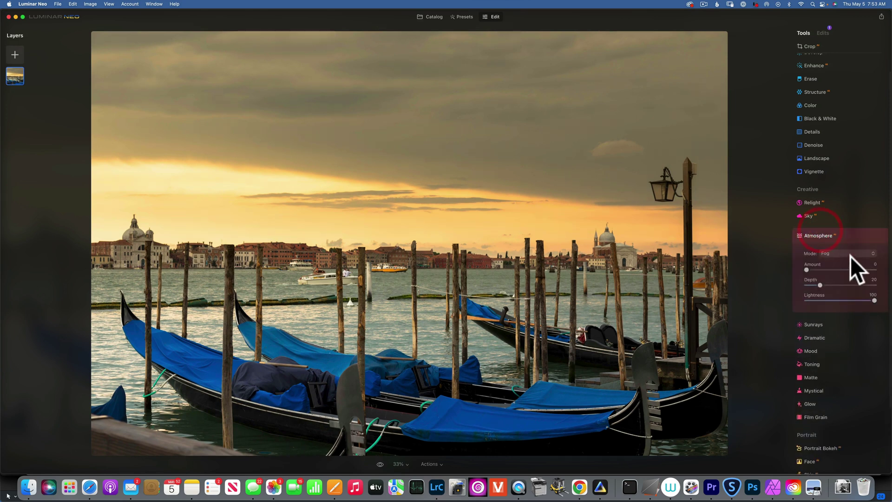
{"action": "left_click_drag", "start_coordinate": [809, 269], "coordinate": [846, 271]}
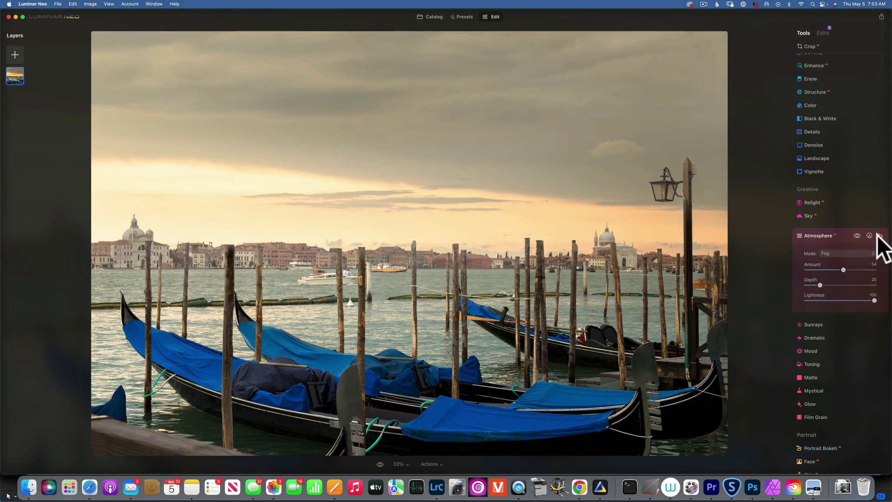
{"action": "left_click", "coordinate": [858, 235]}
{"action": "left_click", "coordinate": [858, 235]}
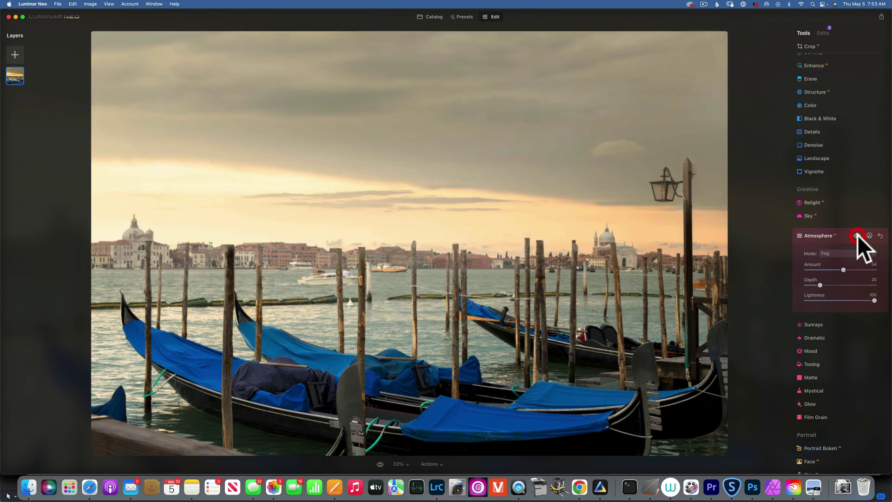
{"action": "left_click", "coordinate": [858, 235]}
{"action": "left_click", "coordinate": [858, 235]}
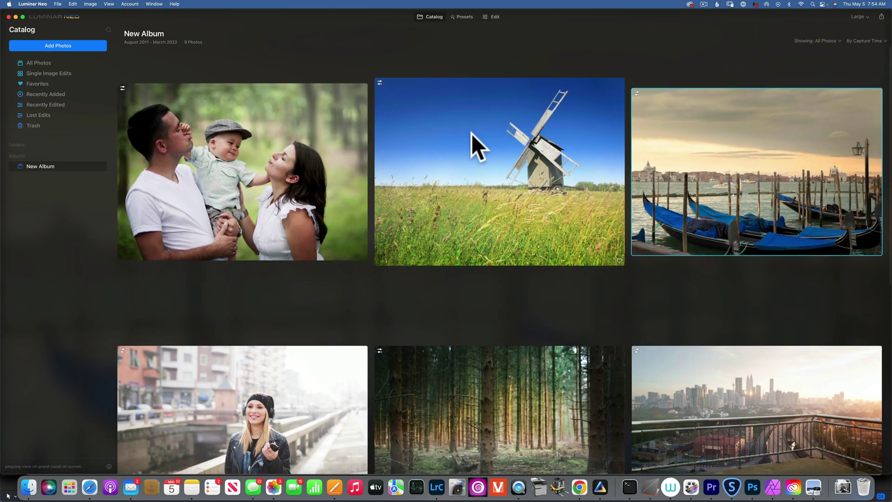
Scroll through the New Album grid to review all nine edited photos.
{"action": "scroll", "coordinate": [472, 133], "scroll_direction": "down", "scroll_amount": 5}
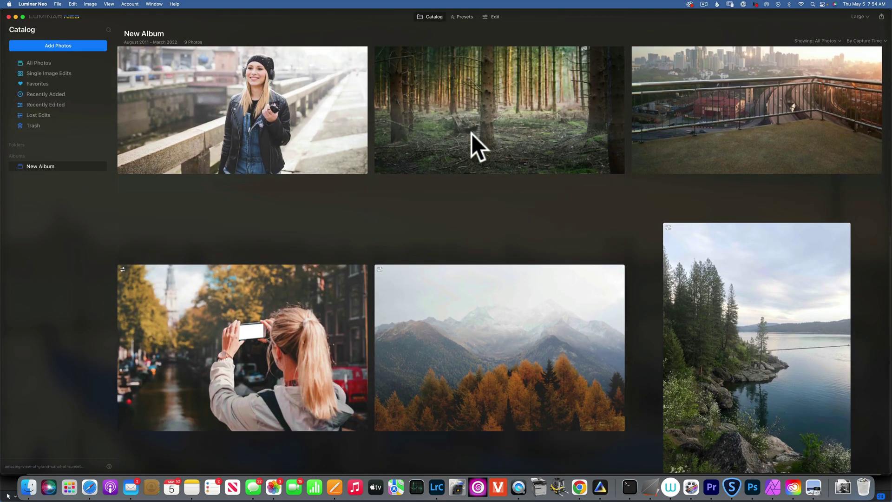
{"action": "scroll", "coordinate": [472, 133], "scroll_direction": "up", "scroll_amount": 5}
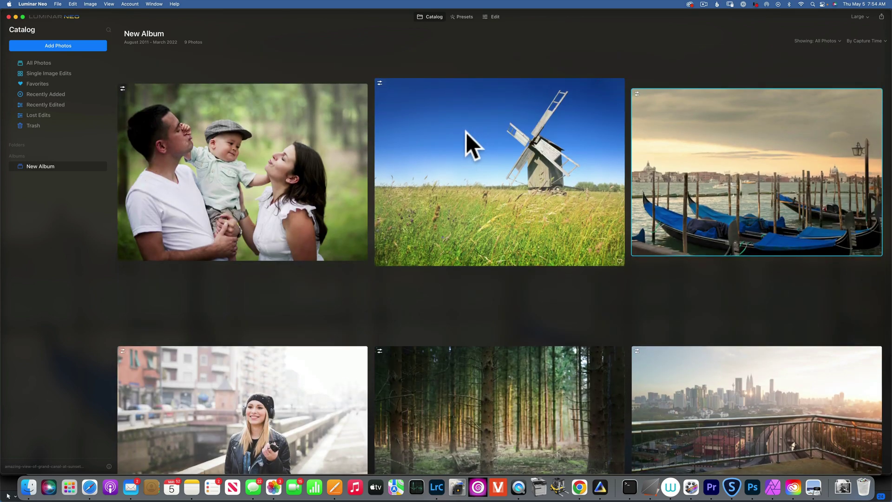
{"action": "scroll", "coordinate": [389, 205], "scroll_direction": "down", "scroll_amount": 3}
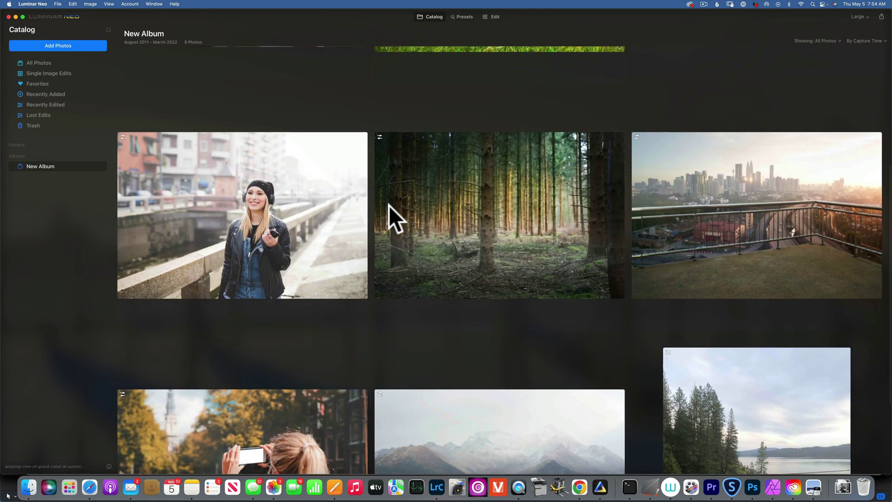